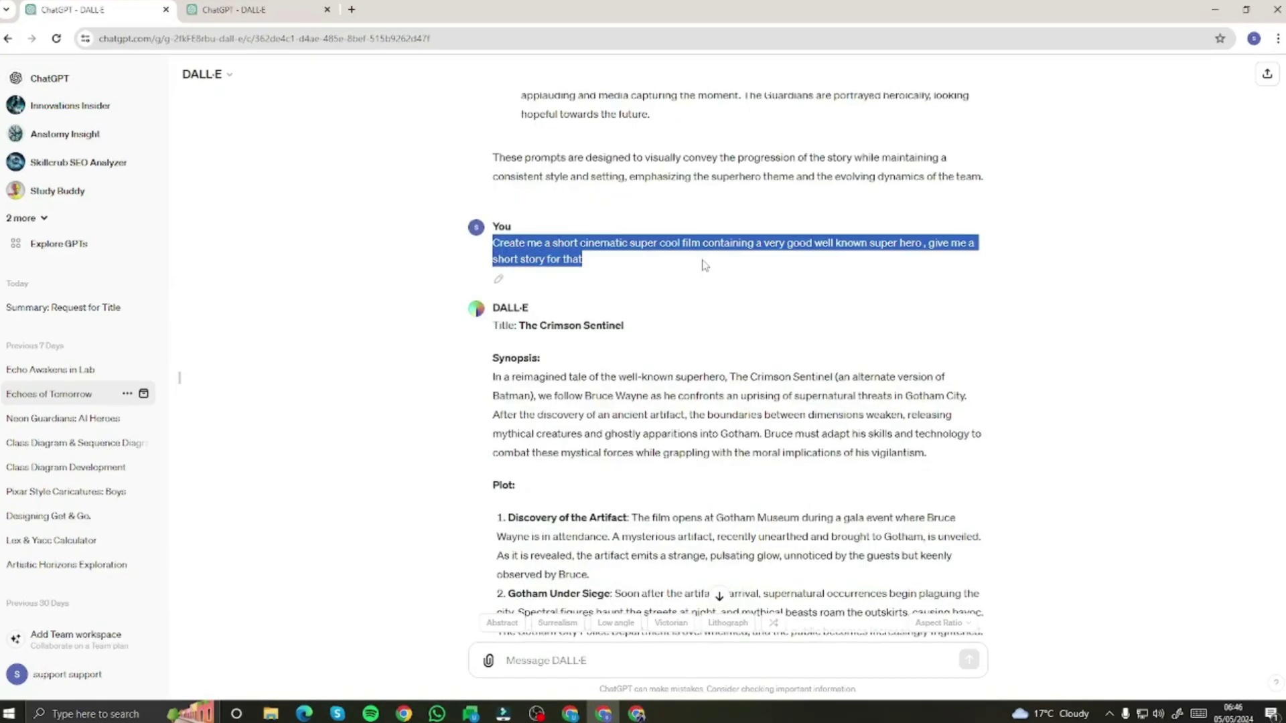
View a generated battle image full size in the DALL-E chat, then return to the Crimson Sentinel story
{"action": "scroll", "coordinate": [701, 264], "scroll_direction": "down", "scroll_amount": 15}
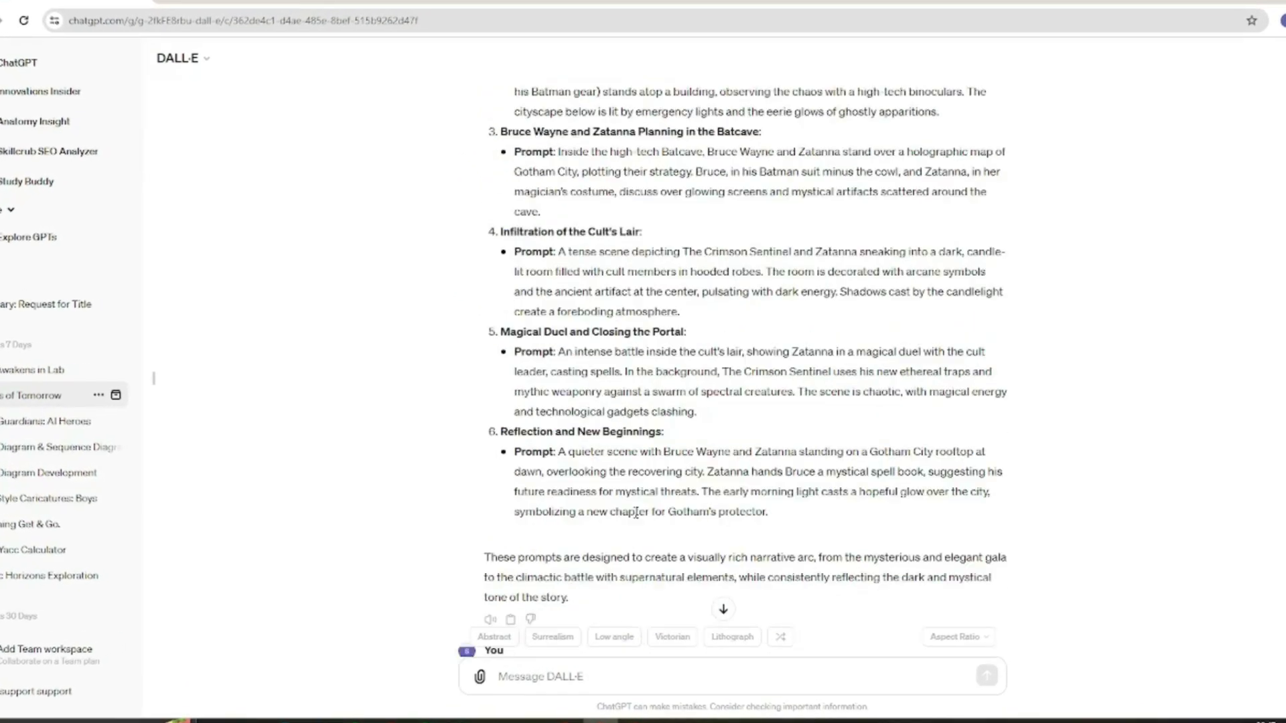
{"action": "scroll", "coordinate": [431, 344], "scroll_direction": "down", "scroll_amount": 10}
{"action": "left_click", "coordinate": [556, 315]}
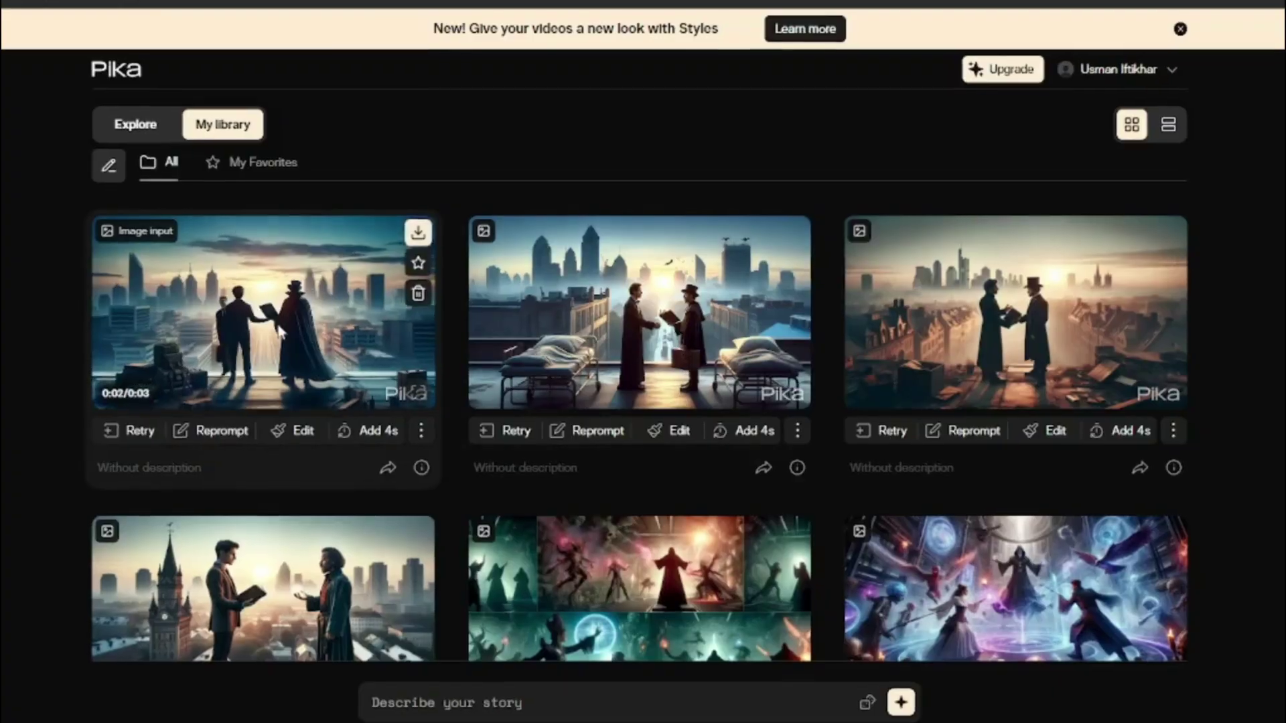
{"action": "scroll", "coordinate": [1079, 316], "scroll_direction": "down", "scroll_amount": 4}
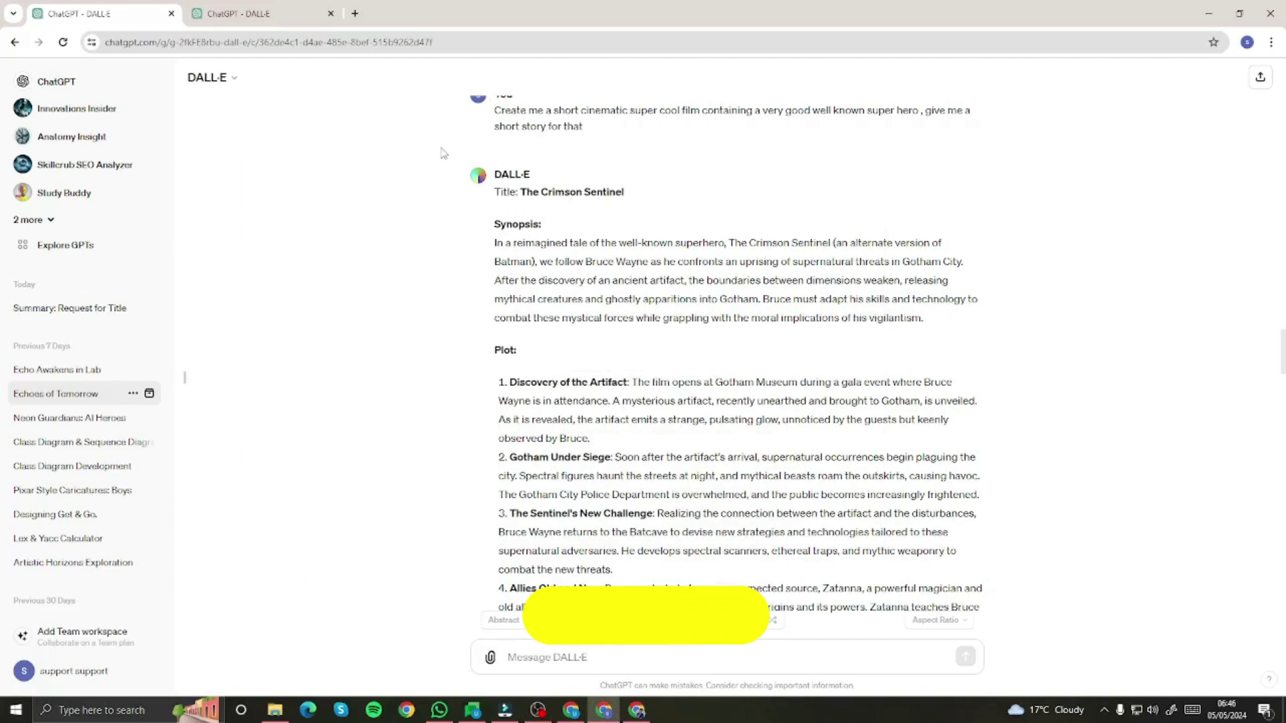
{"action": "scroll", "coordinate": [500, 237], "scroll_direction": "up", "scroll_amount": 2}
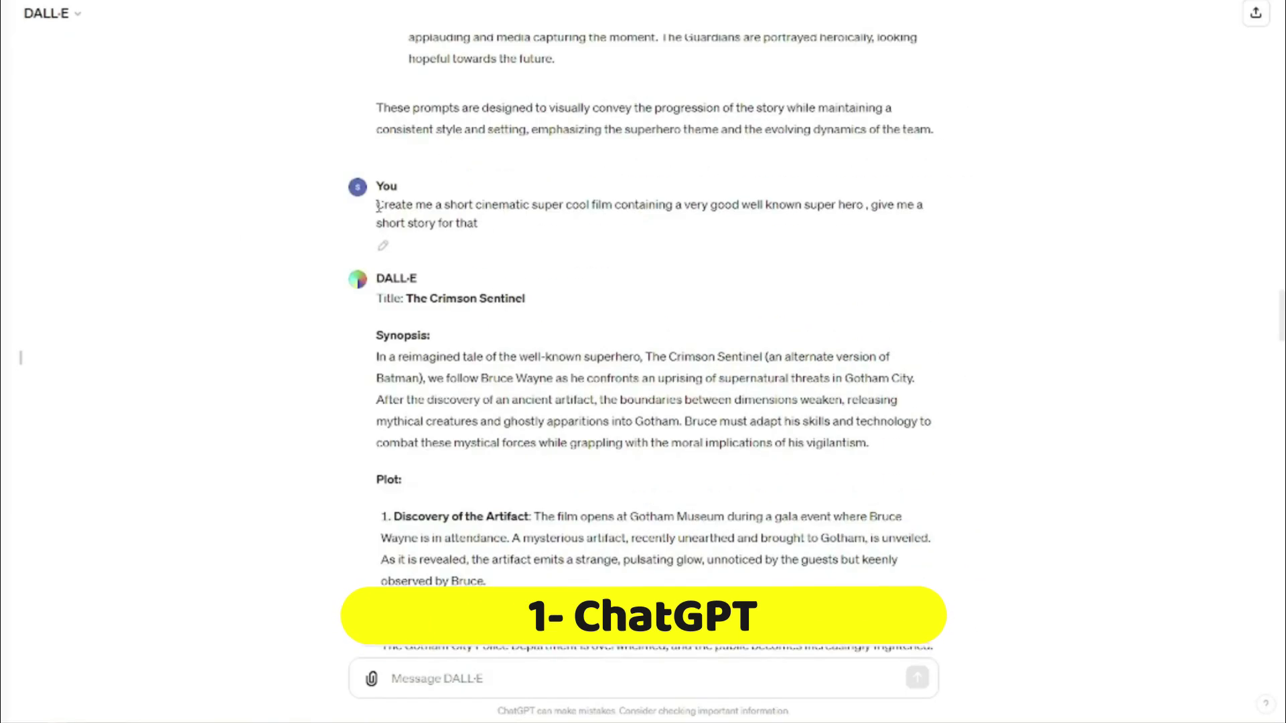
{"action": "left_click_drag", "start_coordinate": [378, 207], "coordinate": [556, 222]}
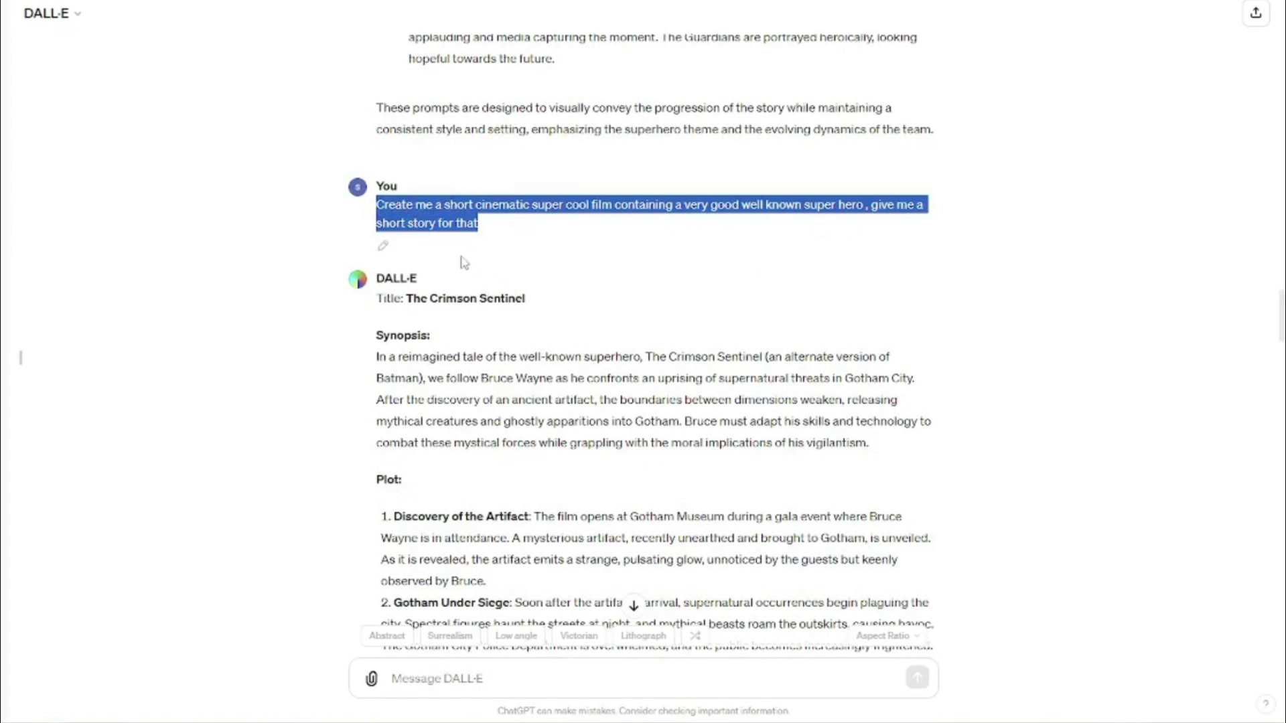
{"action": "scroll", "coordinate": [509, 274], "scroll_direction": "down", "scroll_amount": 2}
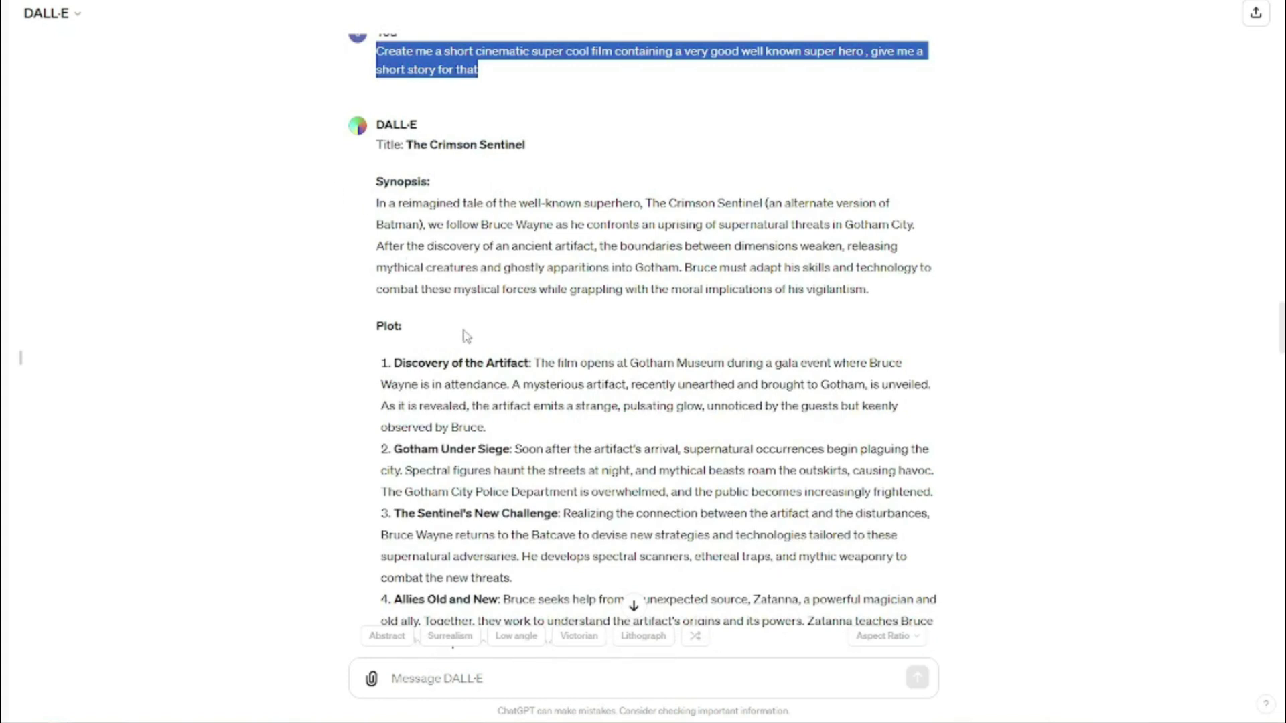
{"action": "scroll", "coordinate": [467, 336], "scroll_direction": "down", "scroll_amount": 5}
{"action": "scroll", "coordinate": [400, 190], "scroll_direction": "up", "scroll_amount": 1}
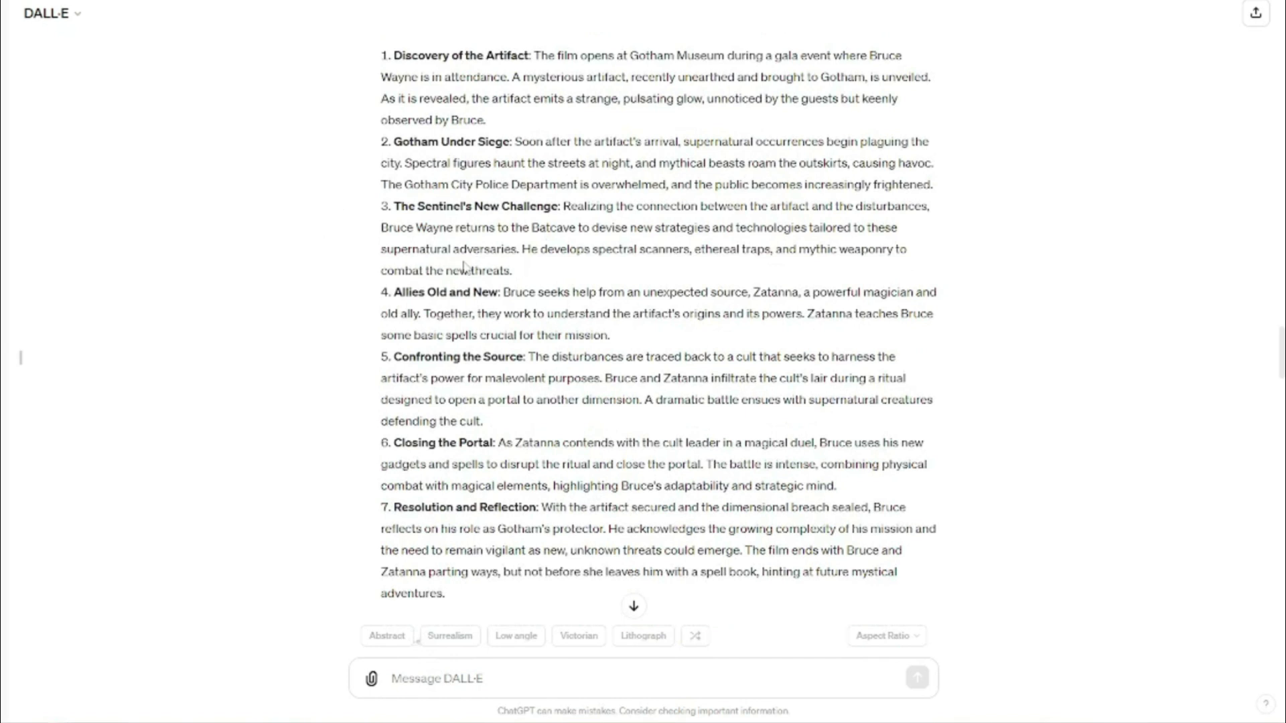
{"action": "scroll", "coordinate": [467, 268], "scroll_direction": "up", "scroll_amount": 5}
{"action": "scroll", "coordinate": [482, 335], "scroll_direction": "down", "scroll_amount": 13}
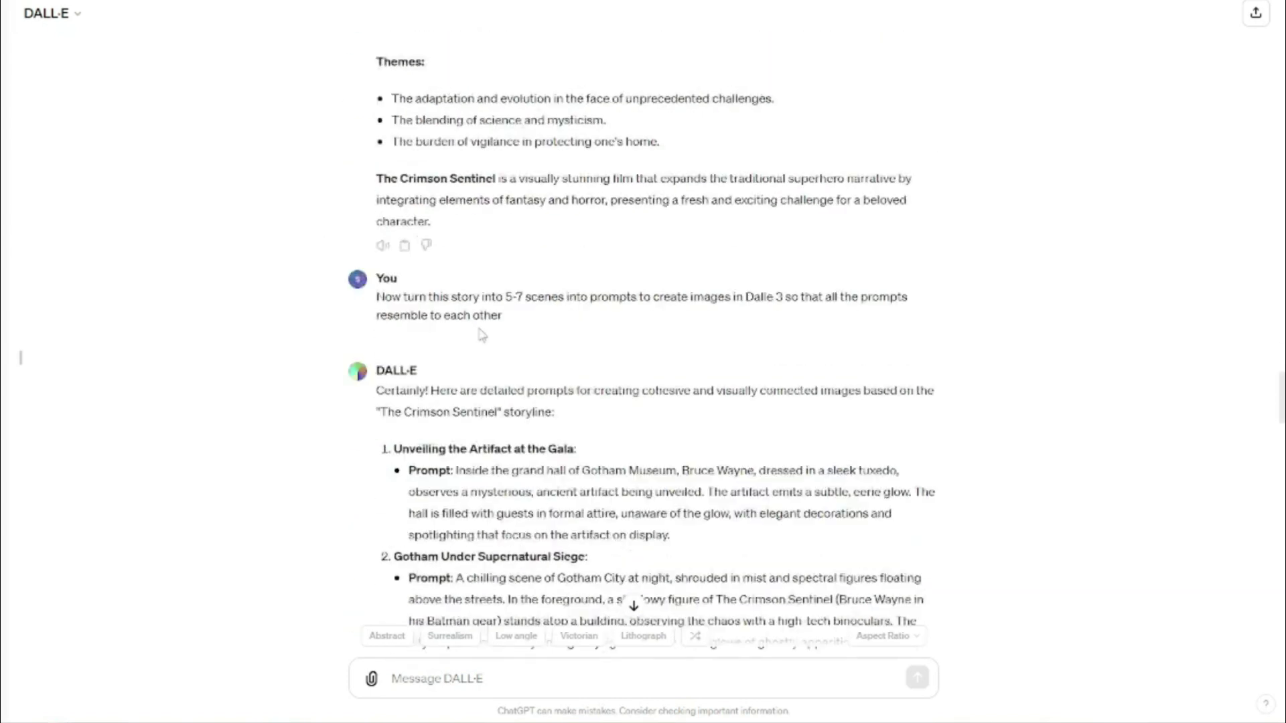
Highlight the request to turn the story into scenes, then clear the highlight
{"action": "scroll", "coordinate": [469, 343], "scroll_direction": "up", "scroll_amount": 1}
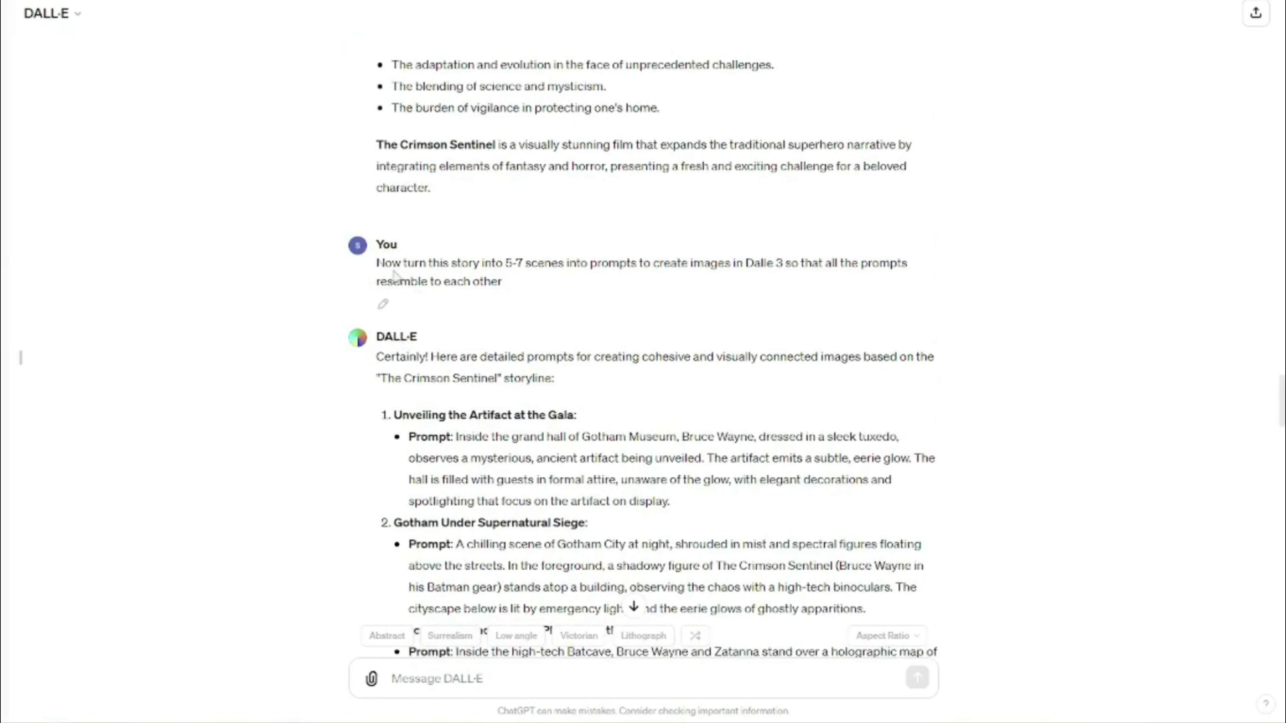
{"action": "left_click_drag", "start_coordinate": [379, 263], "coordinate": [530, 285]}
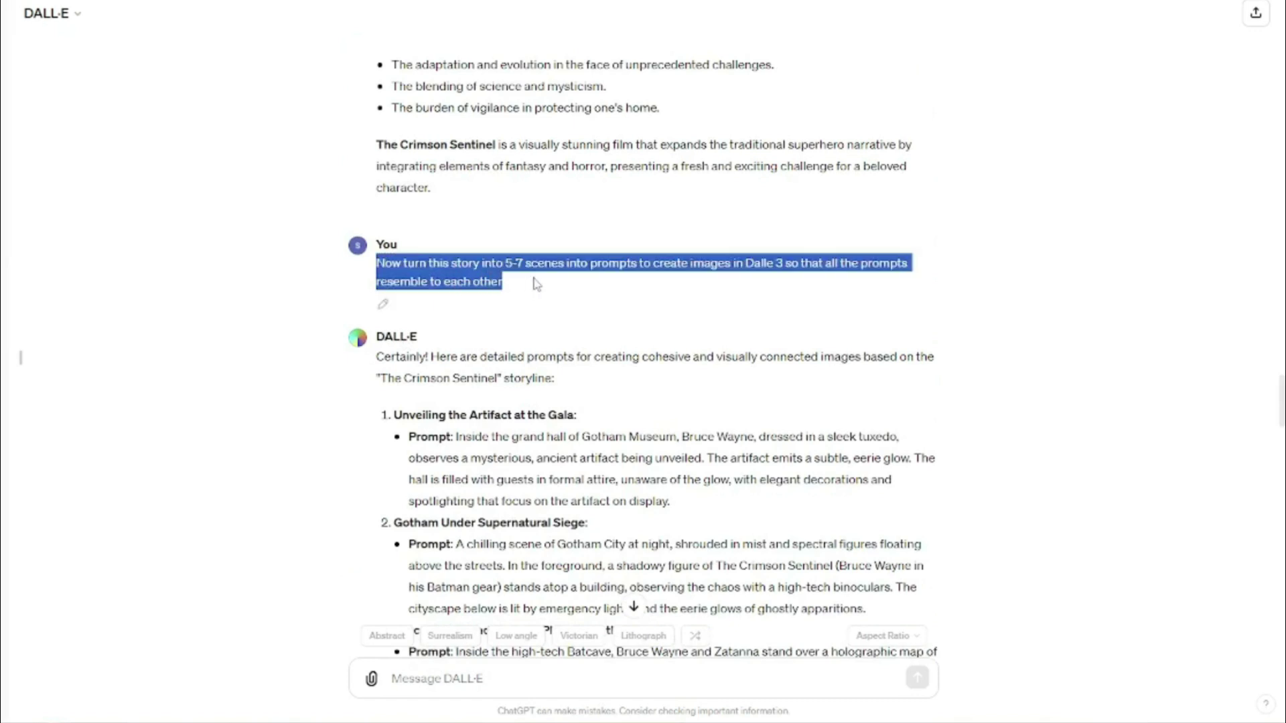
{"action": "left_click", "coordinate": [605, 280]}
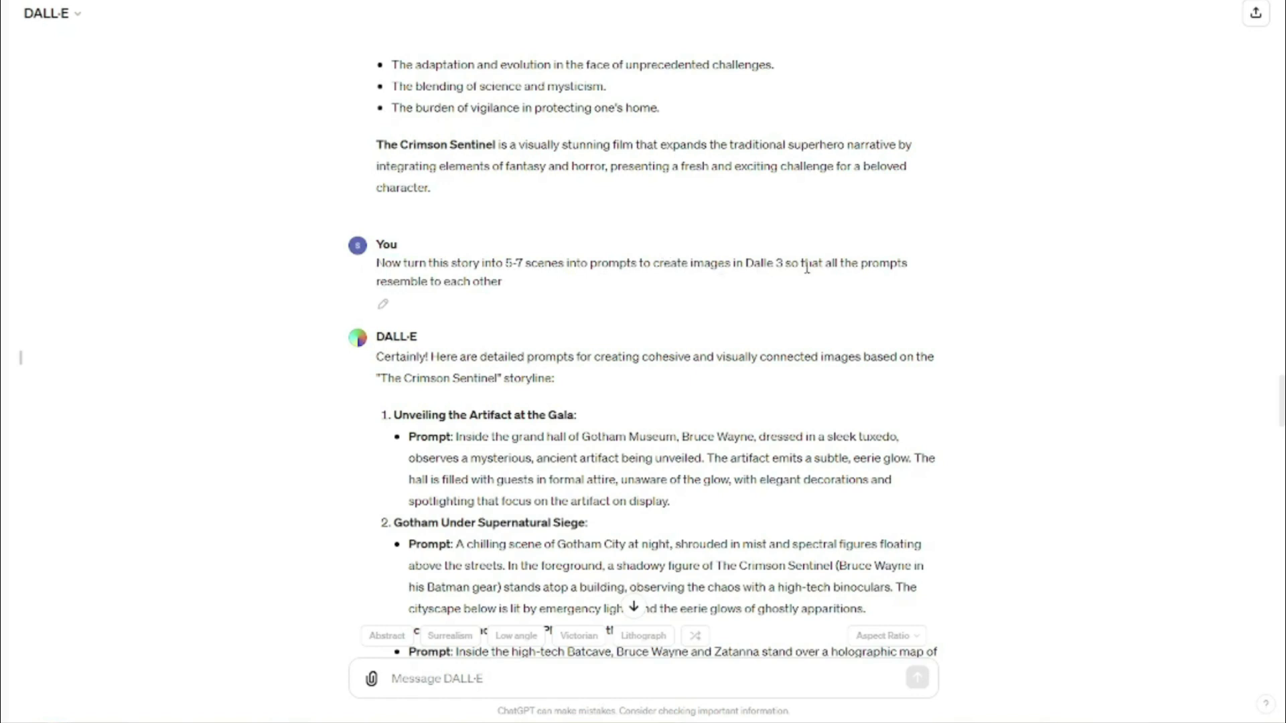
Review the plot and prompt lists, then scroll to the wide aspect ratio grand-hall images
{"action": "scroll", "coordinate": [473, 333], "scroll_direction": "up", "scroll_amount": 10}
{"action": "left_click_drag", "start_coordinate": [382, 206], "coordinate": [629, 594]}
{"action": "left_click", "coordinate": [545, 516]}
{"action": "scroll", "coordinate": [545, 516], "scroll_direction": "down", "scroll_amount": 8}
{"action": "scroll", "coordinate": [545, 515], "scroll_direction": "down", "scroll_amount": 14}
{"action": "scroll", "coordinate": [632, 236], "scroll_direction": "up", "scroll_amount": 7}
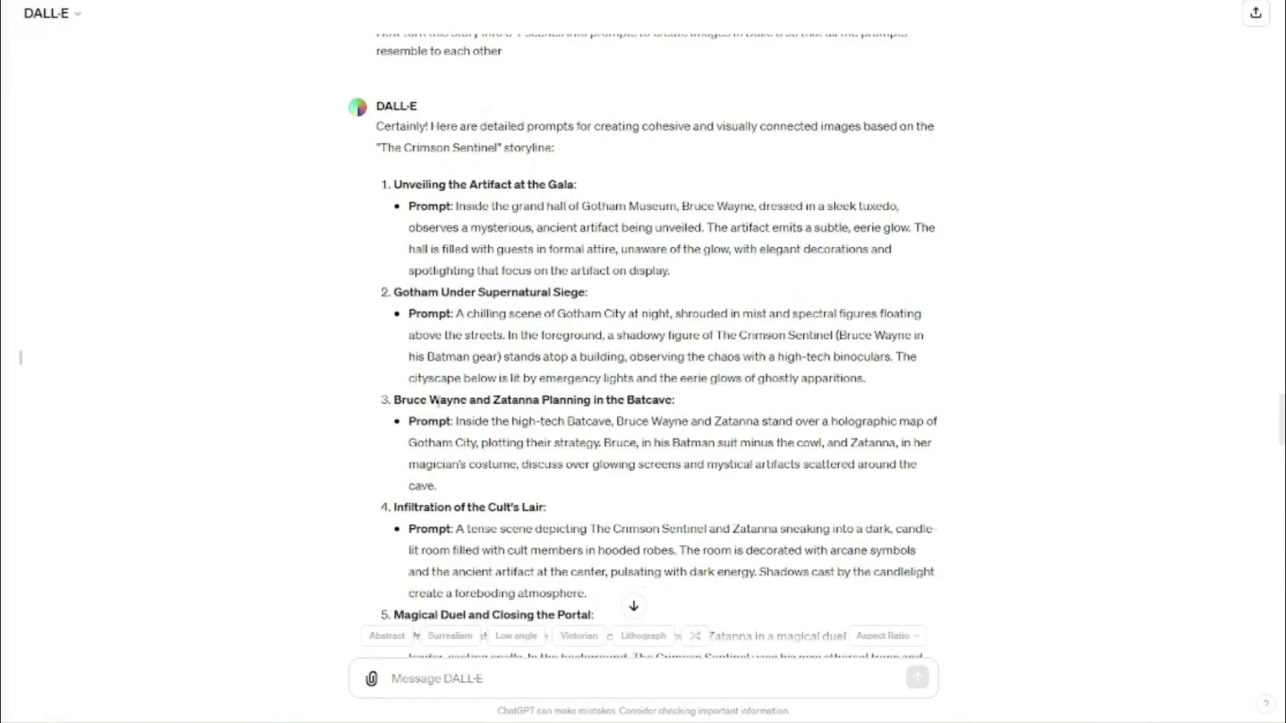
{"action": "scroll", "coordinate": [436, 402], "scroll_direction": "down", "scroll_amount": 10}
{"action": "scroll", "coordinate": [474, 399], "scroll_direction": "down", "scroll_amount": 5}
{"action": "scroll", "coordinate": [475, 395], "scroll_direction": "up", "scroll_amount": 5}
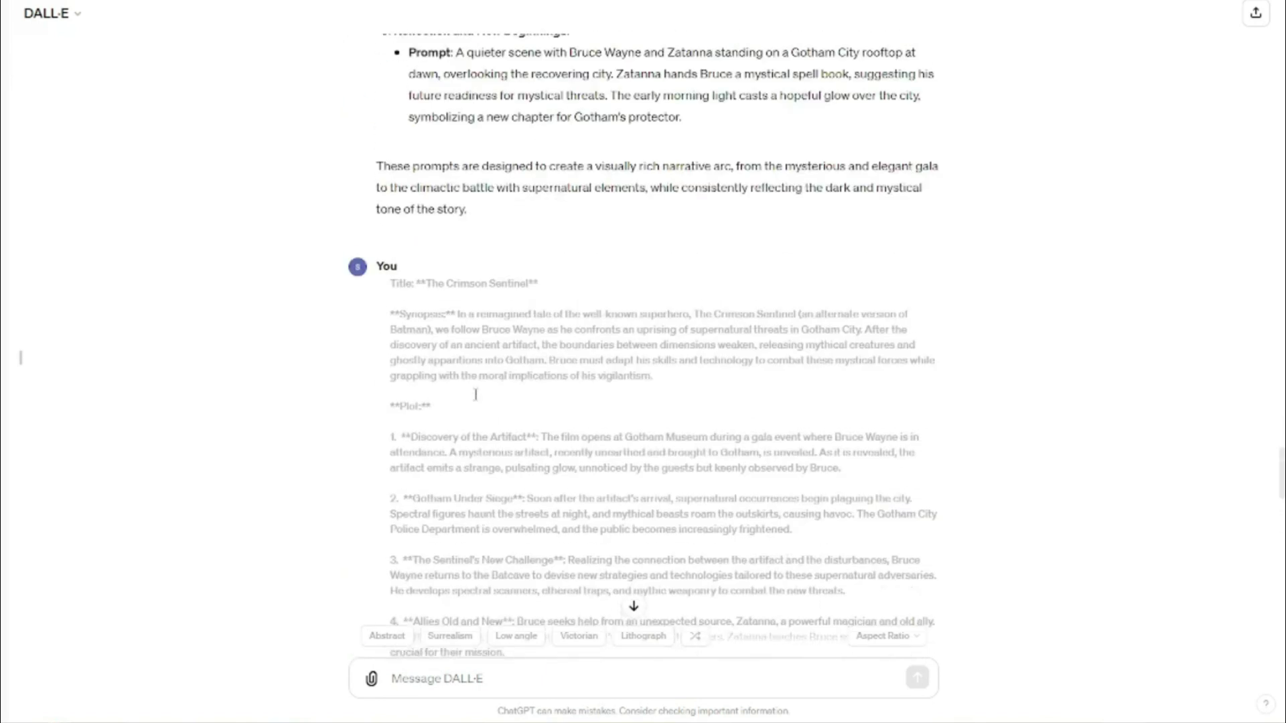
{"action": "scroll", "coordinate": [475, 395], "scroll_direction": "up", "scroll_amount": 5}
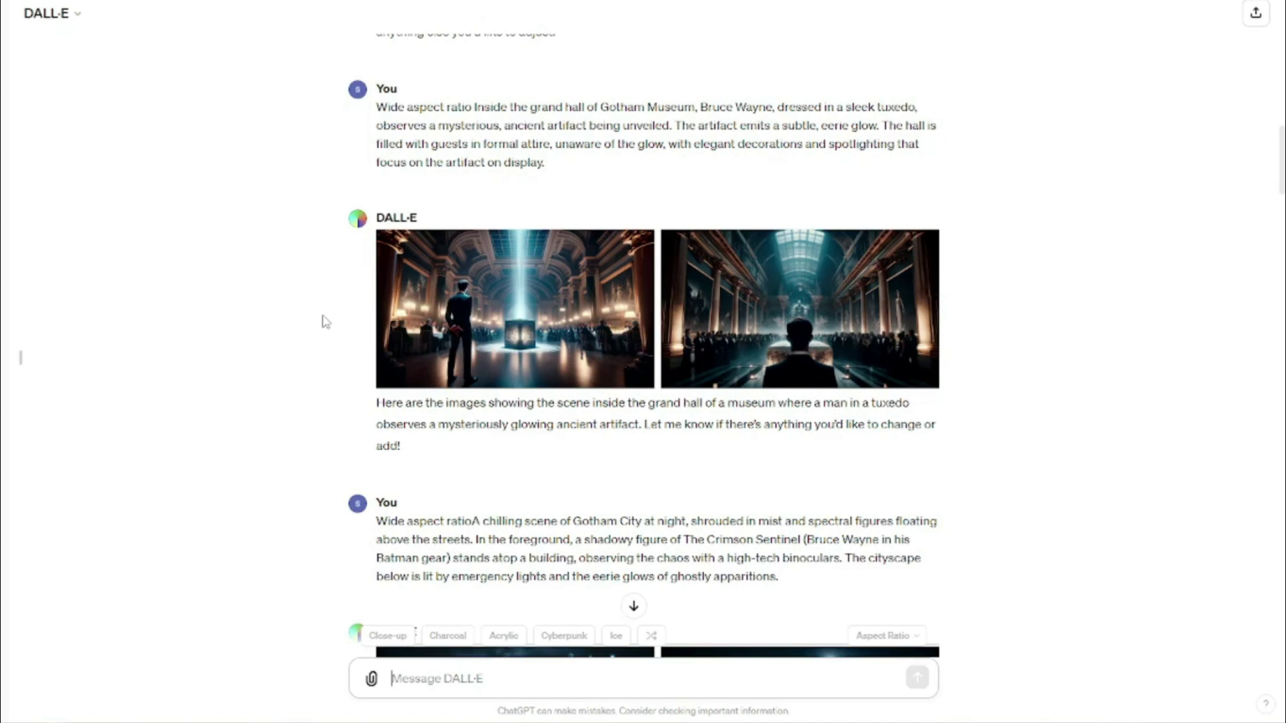
View the first grand-hall image full size, then both rooftop images
{"action": "scroll", "coordinate": [448, 322], "scroll_direction": "up", "scroll_amount": 10}
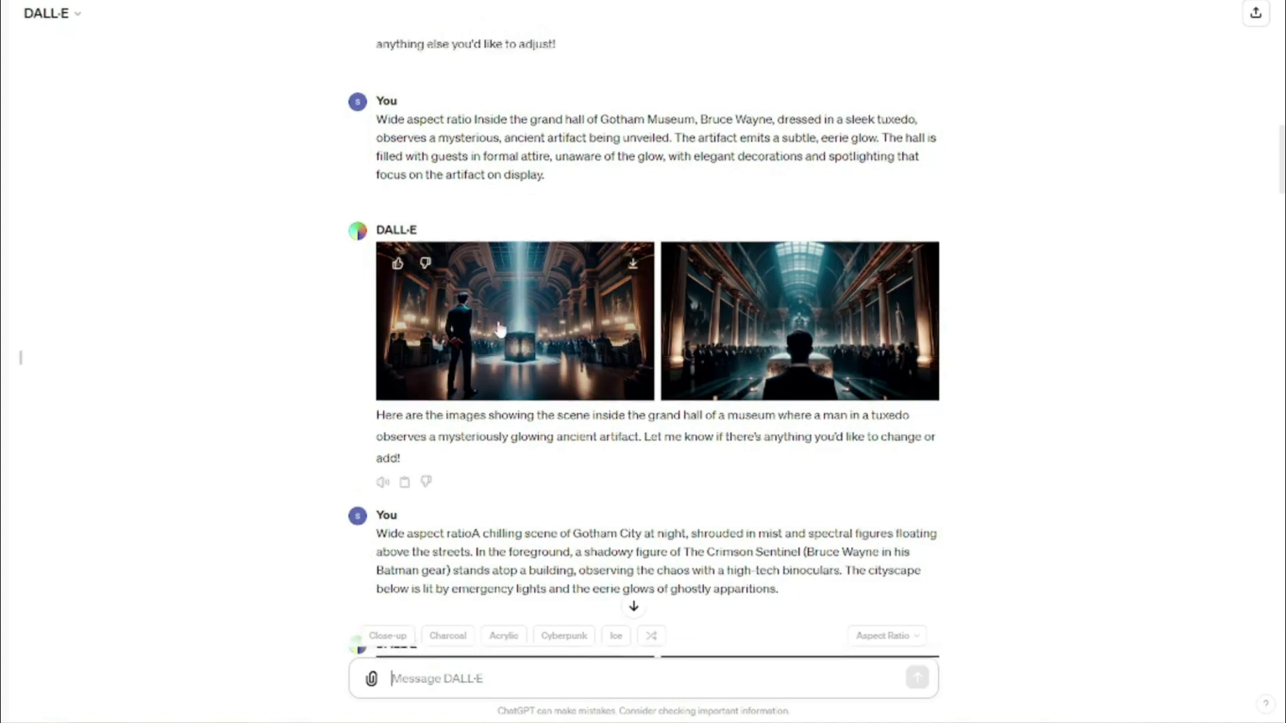
{"action": "scroll", "coordinate": [534, 375], "scroll_direction": "up", "scroll_amount": 4}
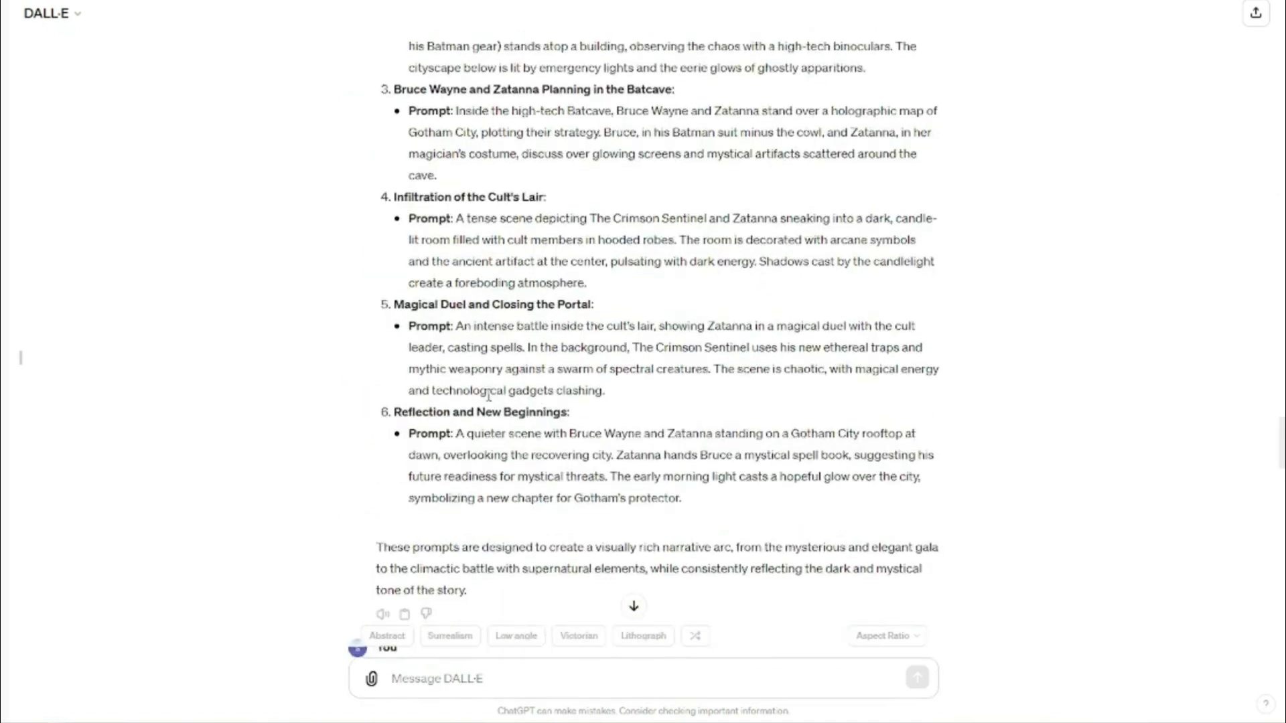
{"action": "scroll", "coordinate": [488, 370], "scroll_direction": "down", "scroll_amount": 10}
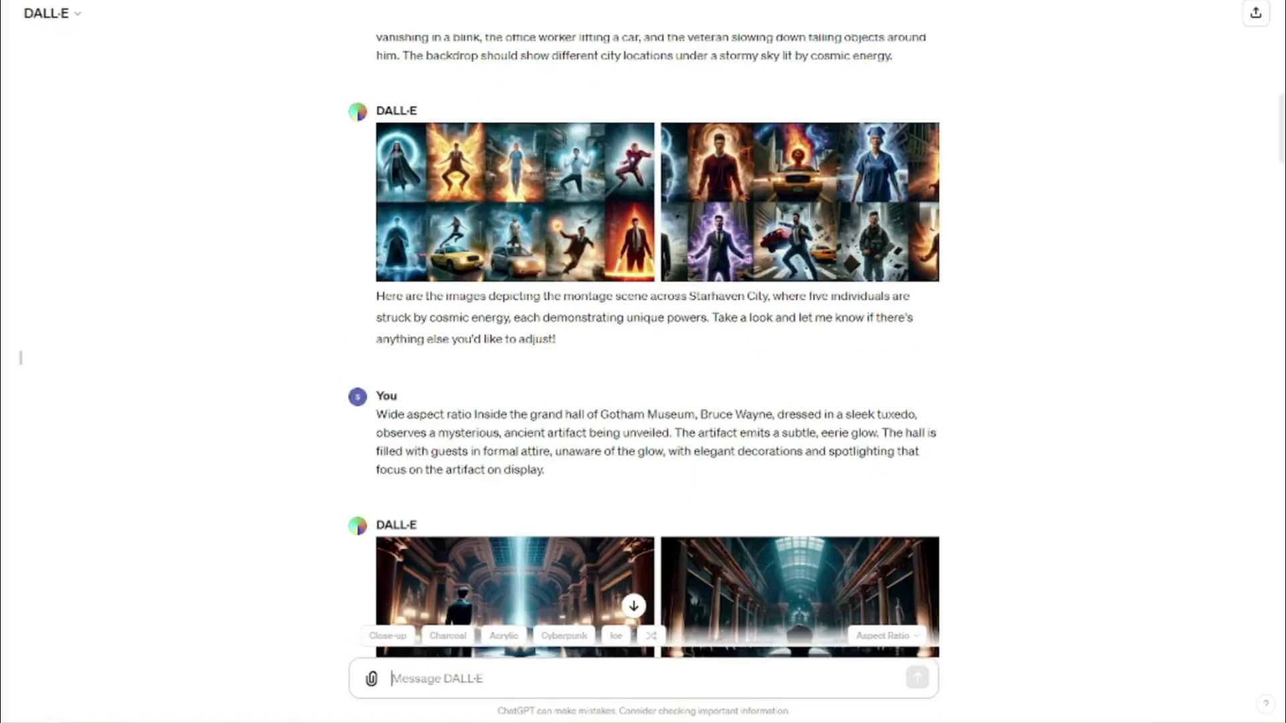
{"action": "scroll", "coordinate": [488, 370], "scroll_direction": "down", "scroll_amount": 5}
{"action": "left_click", "coordinate": [462, 317]}
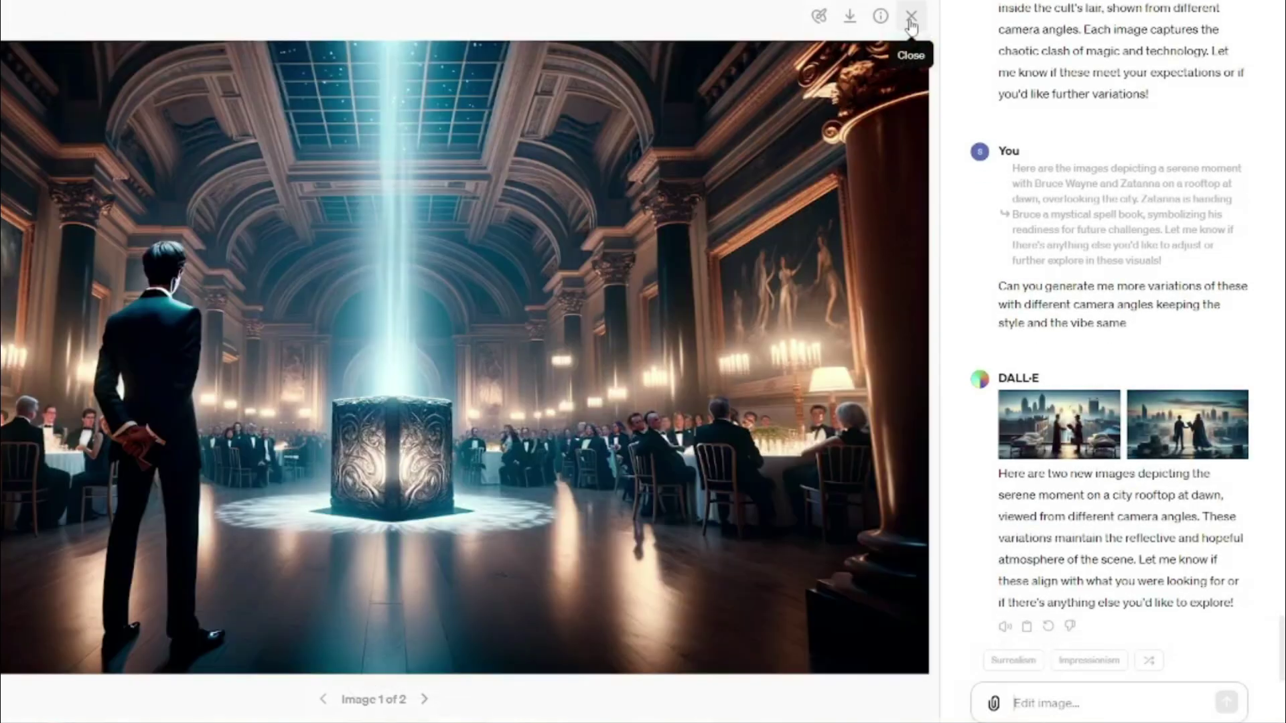
{"action": "left_click", "coordinate": [1047, 426]}
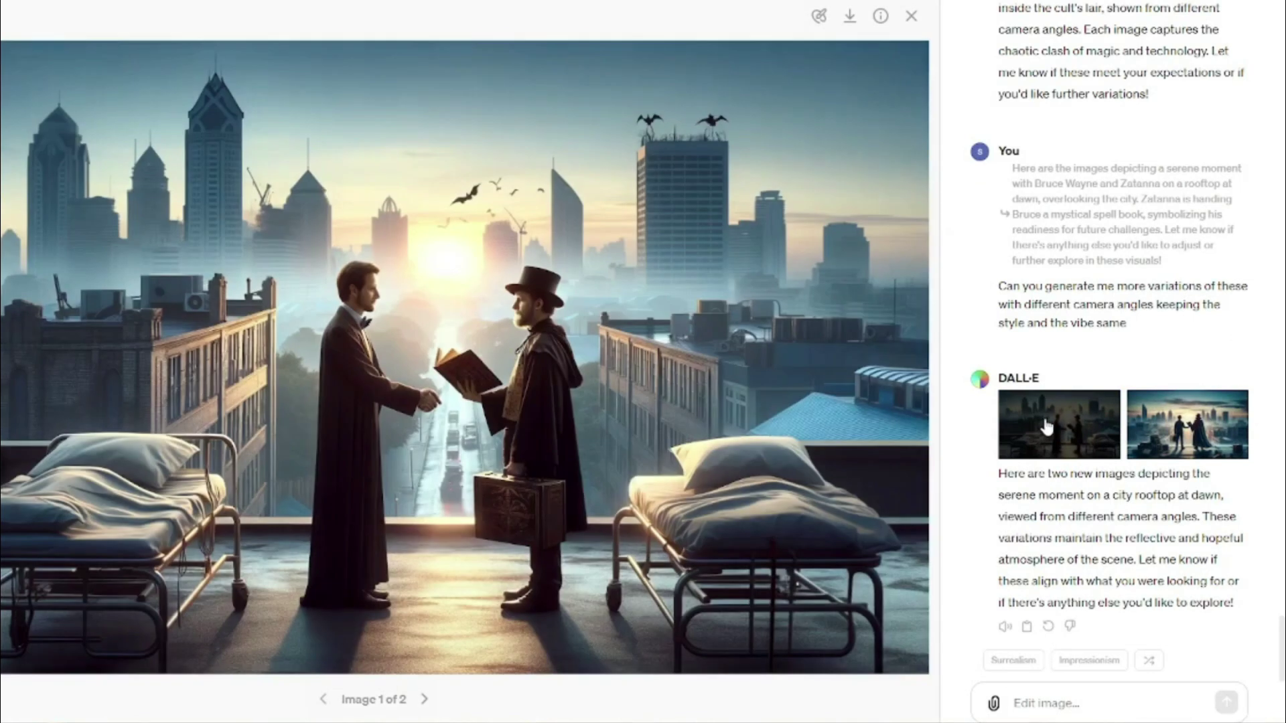
{"action": "left_click", "coordinate": [1187, 428]}
View the cult's-lair battle, candle-lit cult room and rooftop-at-dawn variation images
{"action": "scroll", "coordinate": [1091, 348], "scroll_direction": "up", "scroll_amount": 5}
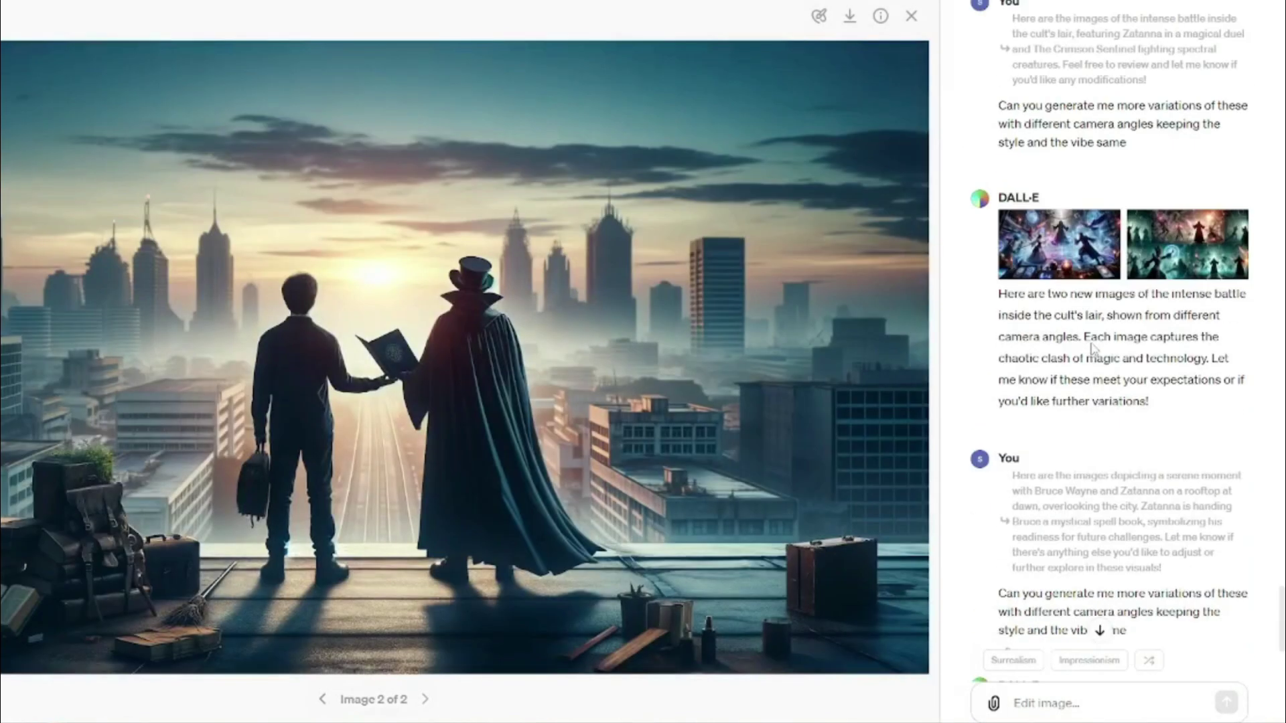
{"action": "left_click", "coordinate": [1058, 245]}
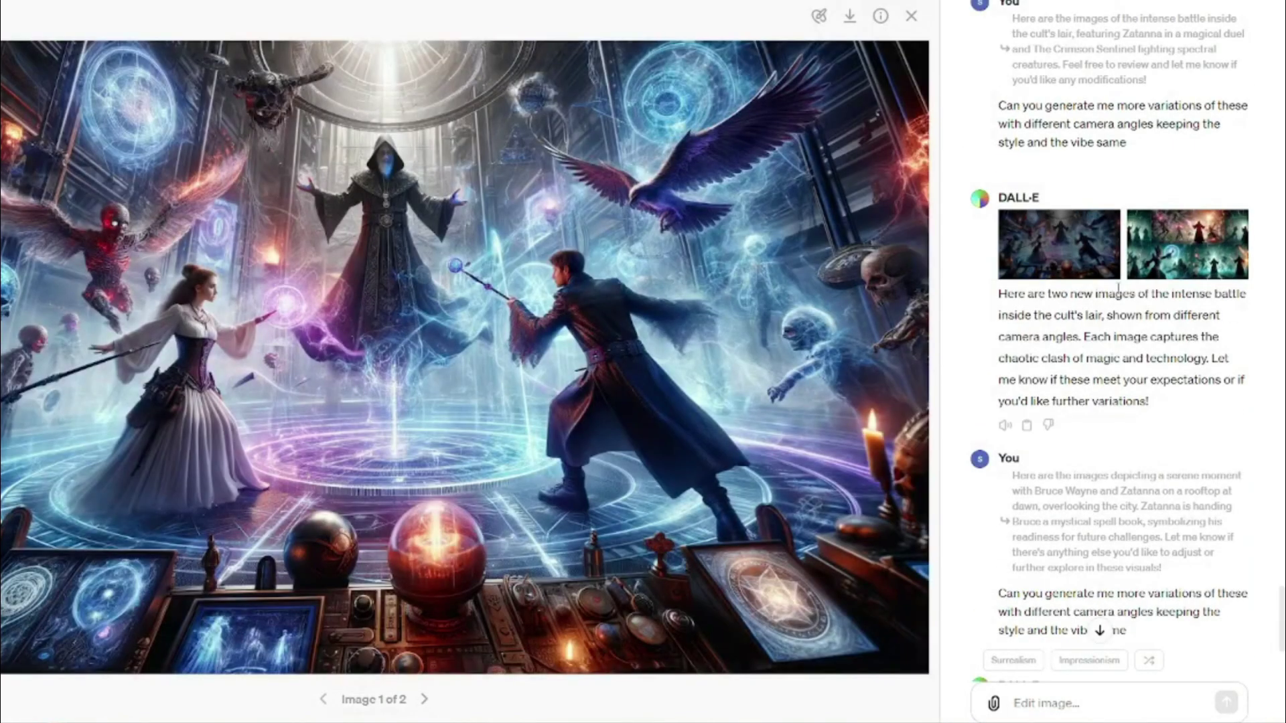
{"action": "left_click", "coordinate": [1187, 245]}
{"action": "scroll", "coordinate": [1089, 429], "scroll_direction": "up", "scroll_amount": 1}
{"action": "scroll", "coordinate": [1089, 428], "scroll_direction": "up", "scroll_amount": 4}
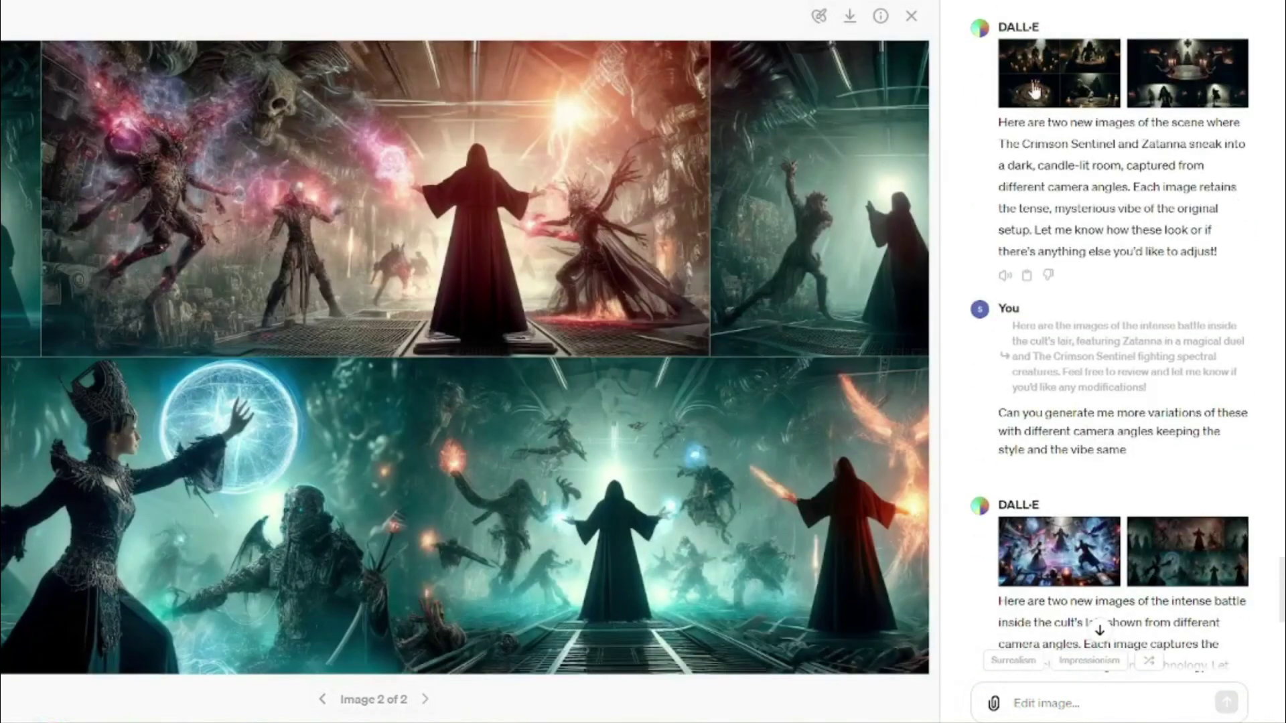
{"action": "left_click", "coordinate": [1044, 80]}
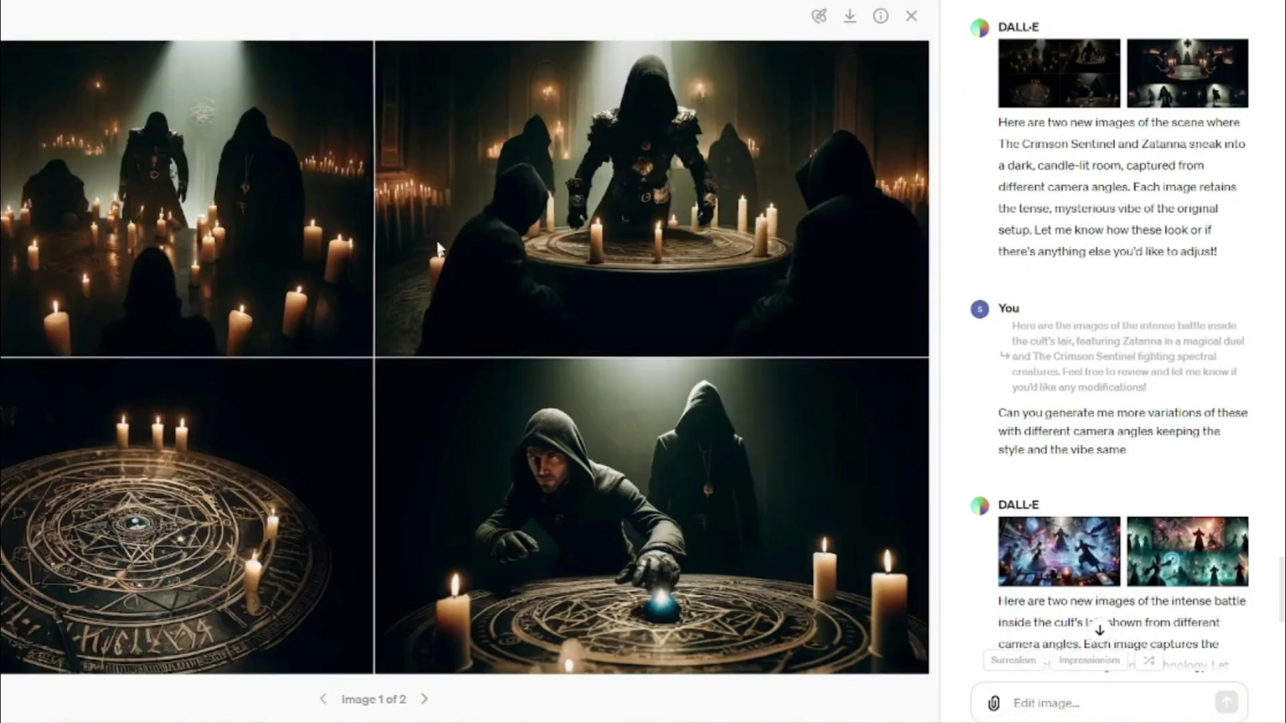
{"action": "left_click", "coordinate": [1177, 99]}
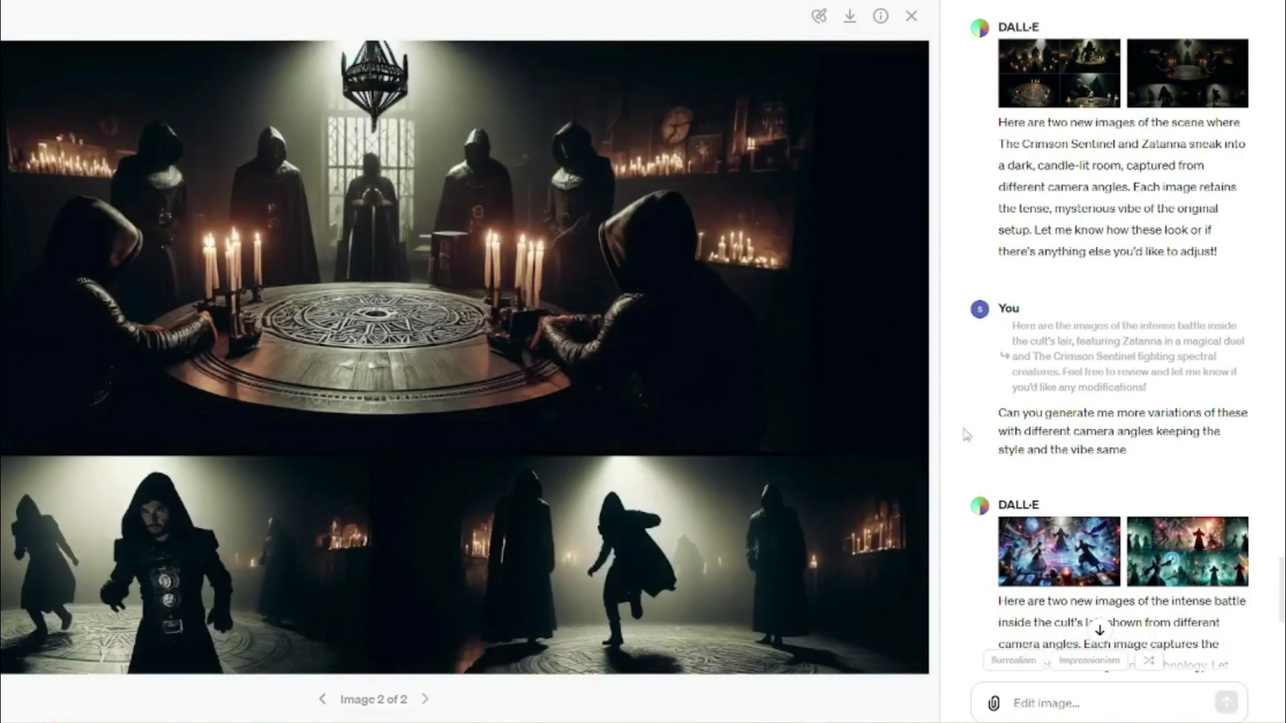
{"action": "scroll", "coordinate": [967, 432], "scroll_direction": "up", "scroll_amount": 10}
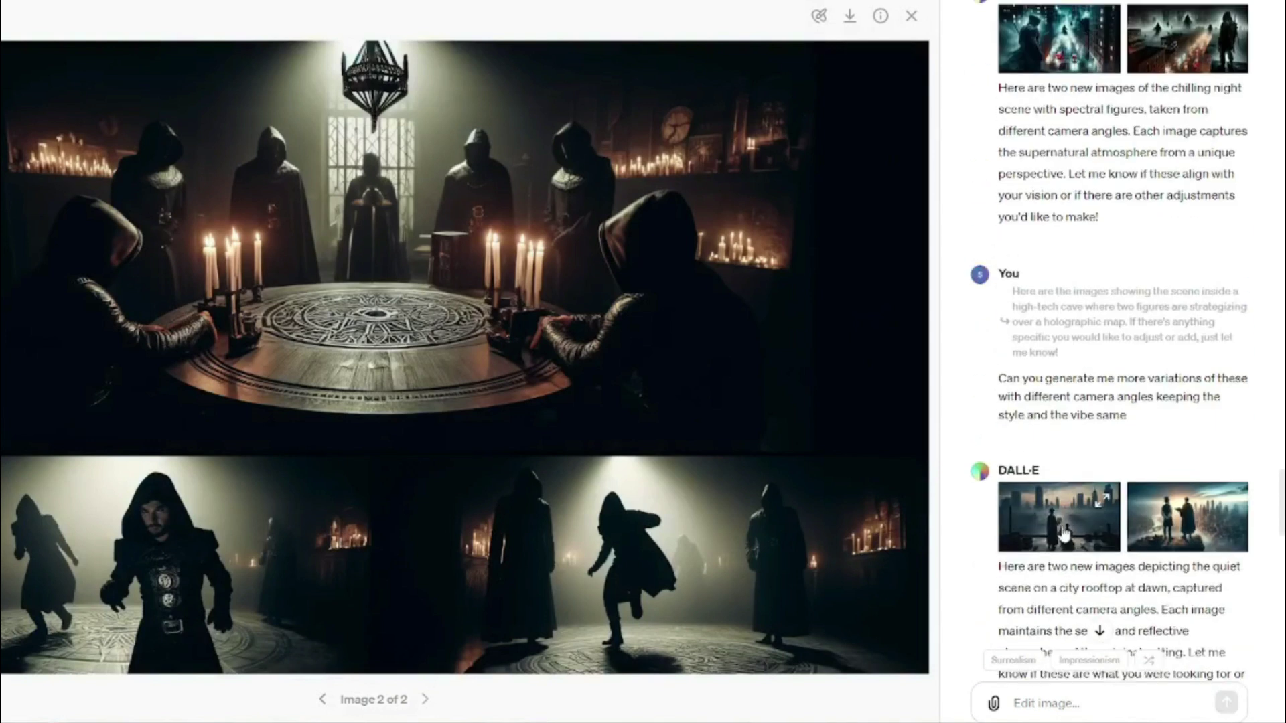
{"action": "left_click", "coordinate": [1065, 534]}
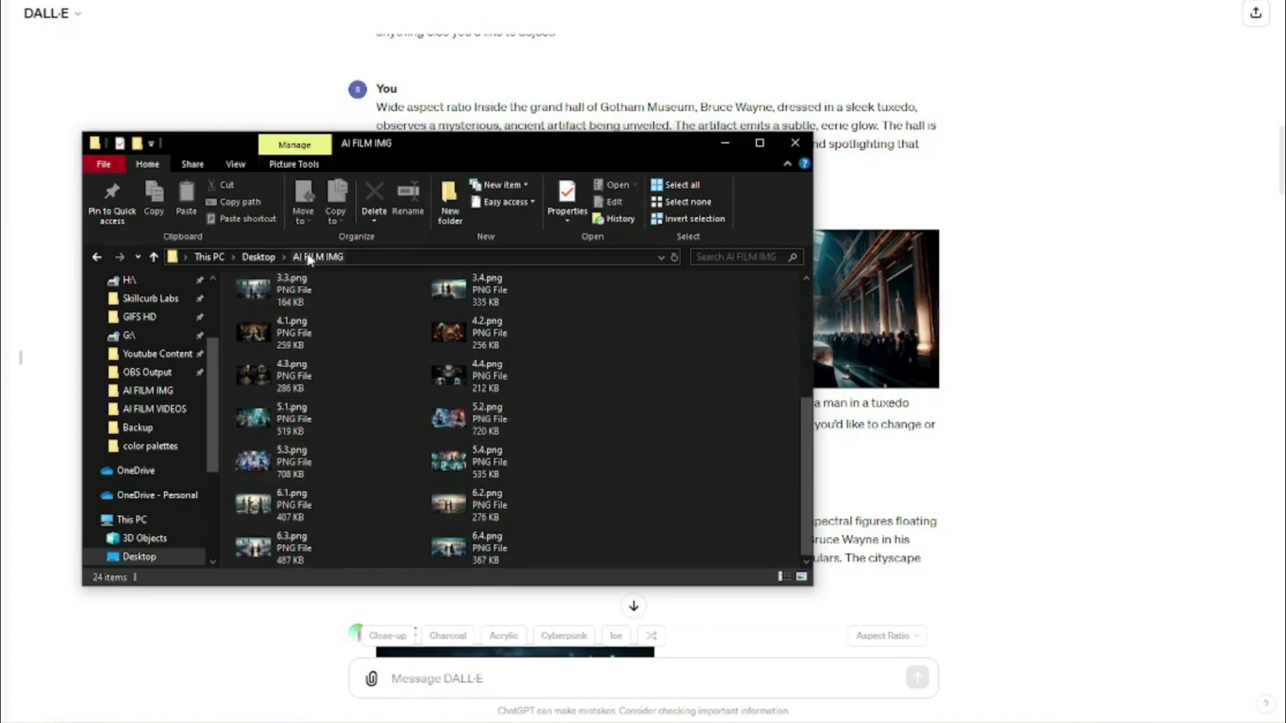
Return Explorer to Desktop, minimise it, and scroll the chat to the Gotham night images
{"action": "left_click", "coordinate": [258, 257]}
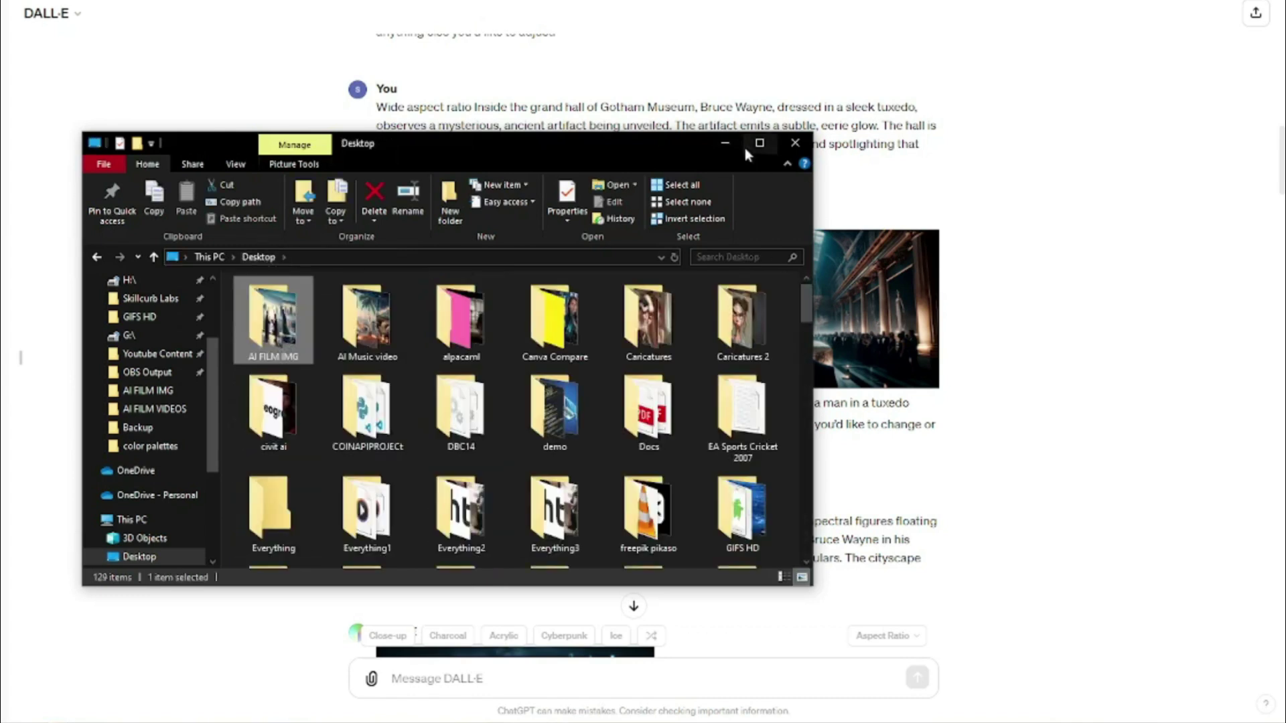
{"action": "left_click", "coordinate": [725, 143]}
{"action": "scroll", "coordinate": [485, 399], "scroll_direction": "down", "scroll_amount": 1}
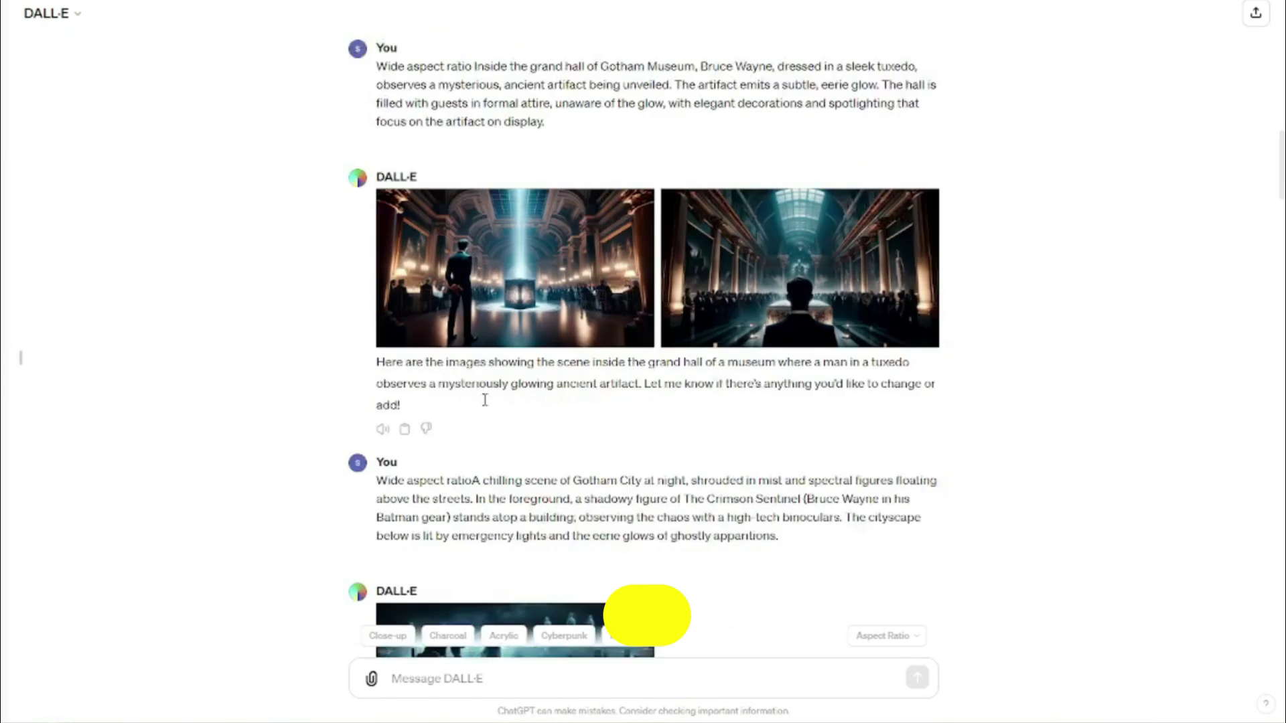
{"action": "scroll", "coordinate": [485, 400], "scroll_direction": "down", "scroll_amount": 3}
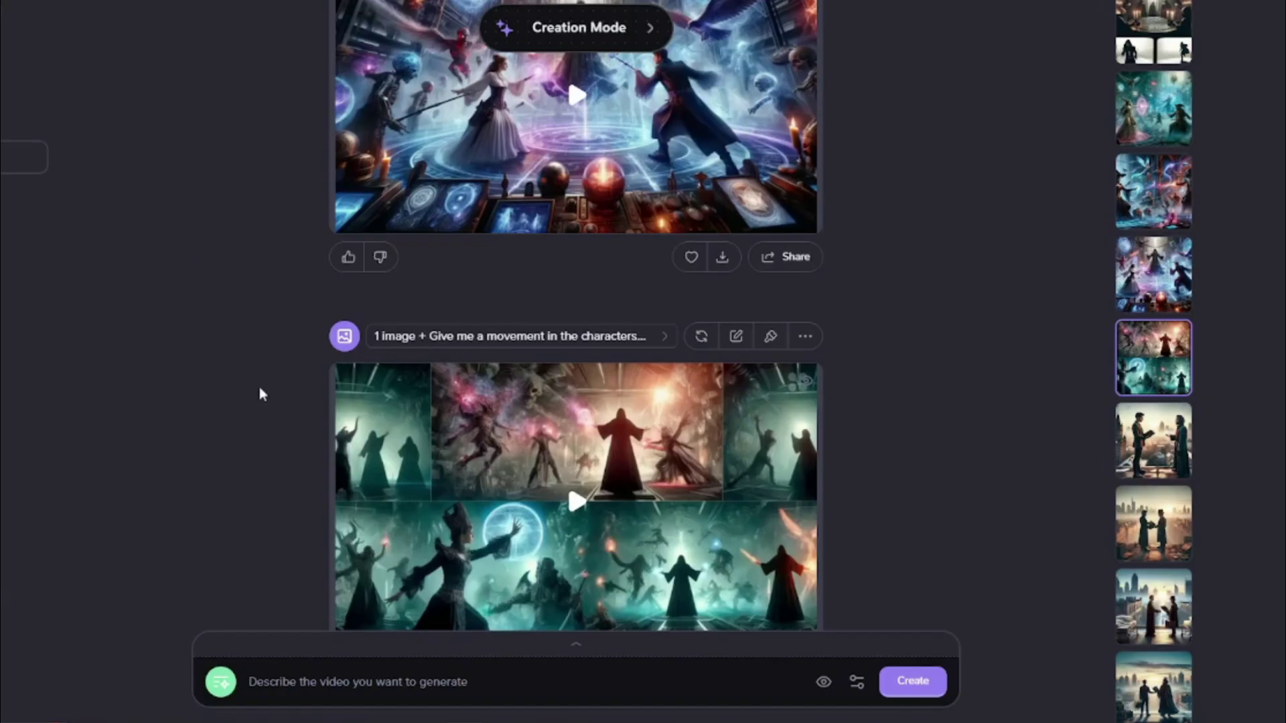
Open Haiper's video template chooser and close it again
{"action": "scroll", "coordinate": [241, 362], "scroll_direction": "down", "scroll_amount": 3}
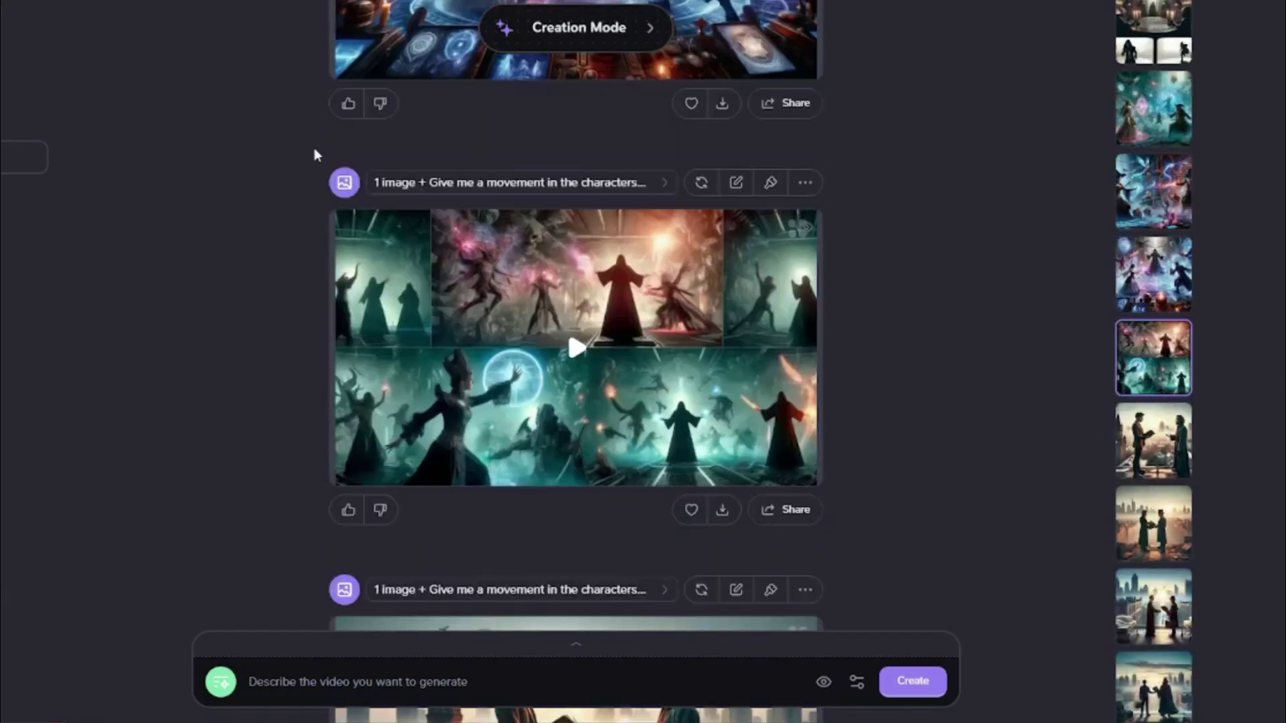
{"action": "left_click", "coordinate": [223, 691]}
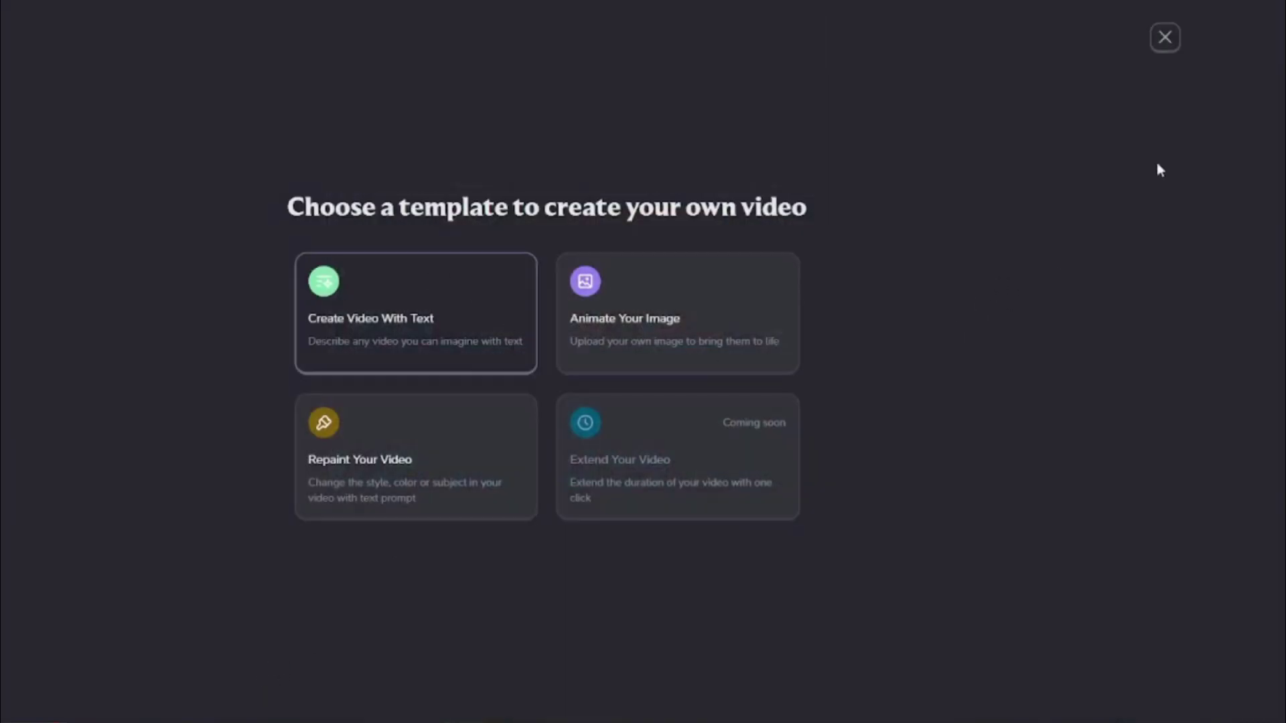
{"action": "left_click", "coordinate": [1166, 44]}
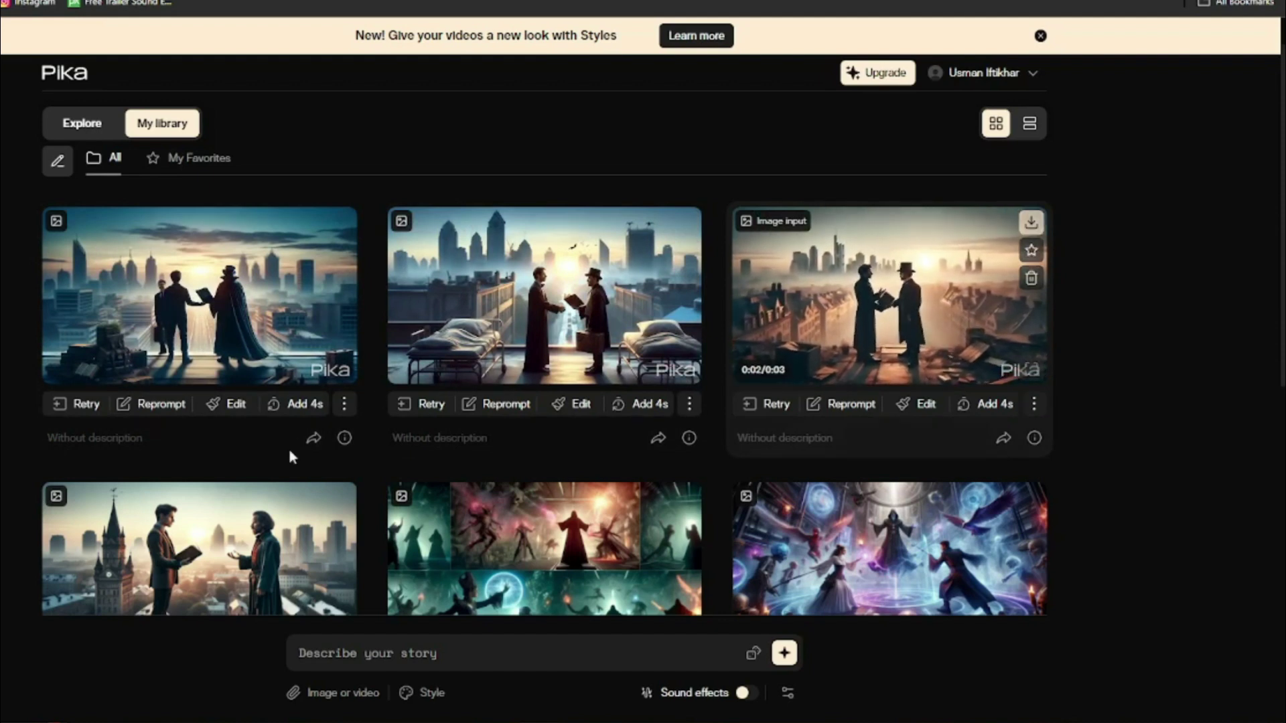
Browse the exported Runway clips, selecting the first one
{"action": "scroll", "coordinate": [23, 412], "scroll_direction": "down", "scroll_amount": 5}
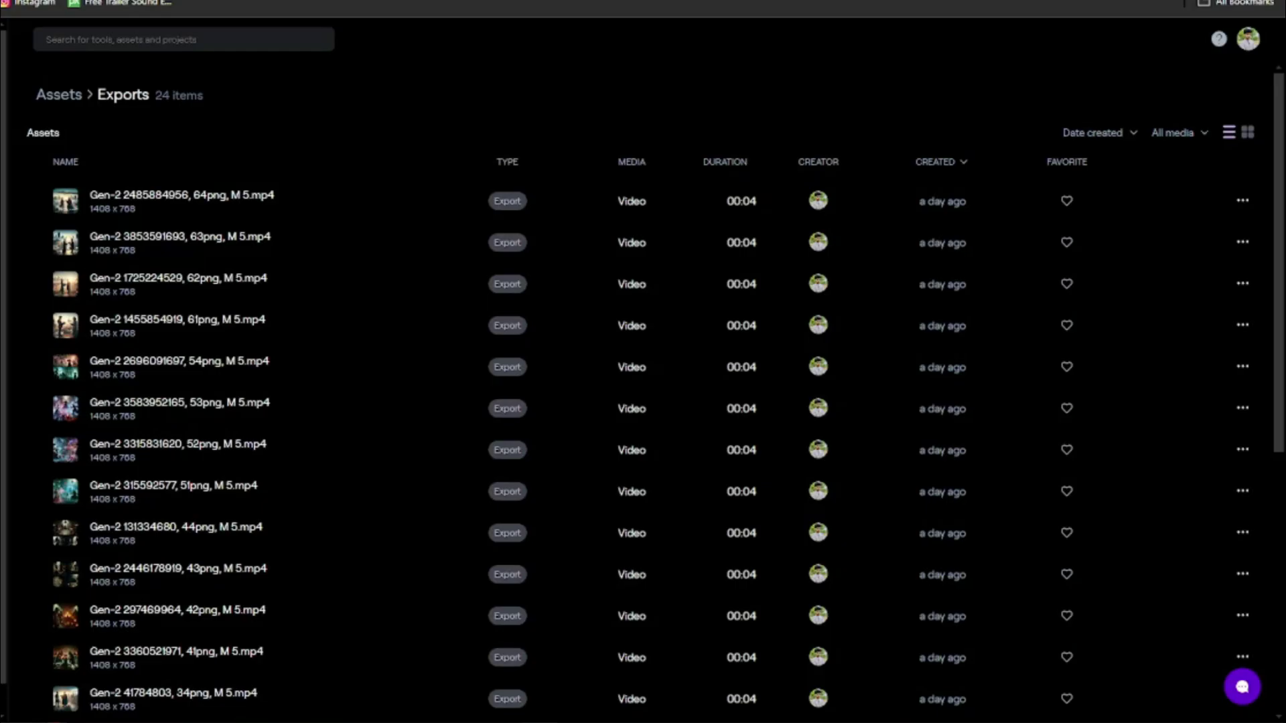
{"action": "left_click", "coordinate": [99, 210]}
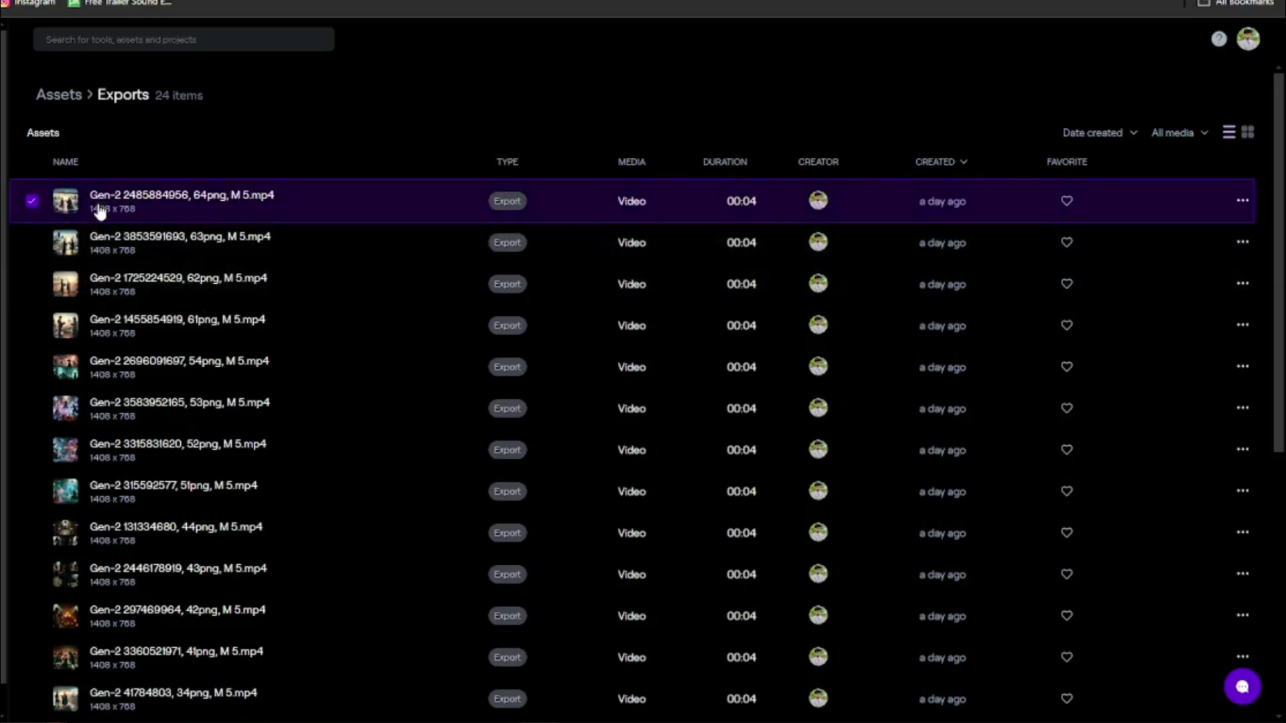
{"action": "scroll", "coordinate": [228, 392], "scroll_direction": "down", "scroll_amount": 4}
{"action": "scroll", "coordinate": [330, 528], "scroll_direction": "down", "scroll_amount": 3}
{"action": "scroll", "coordinate": [548, 697], "scroll_direction": "up", "scroll_amount": 10}
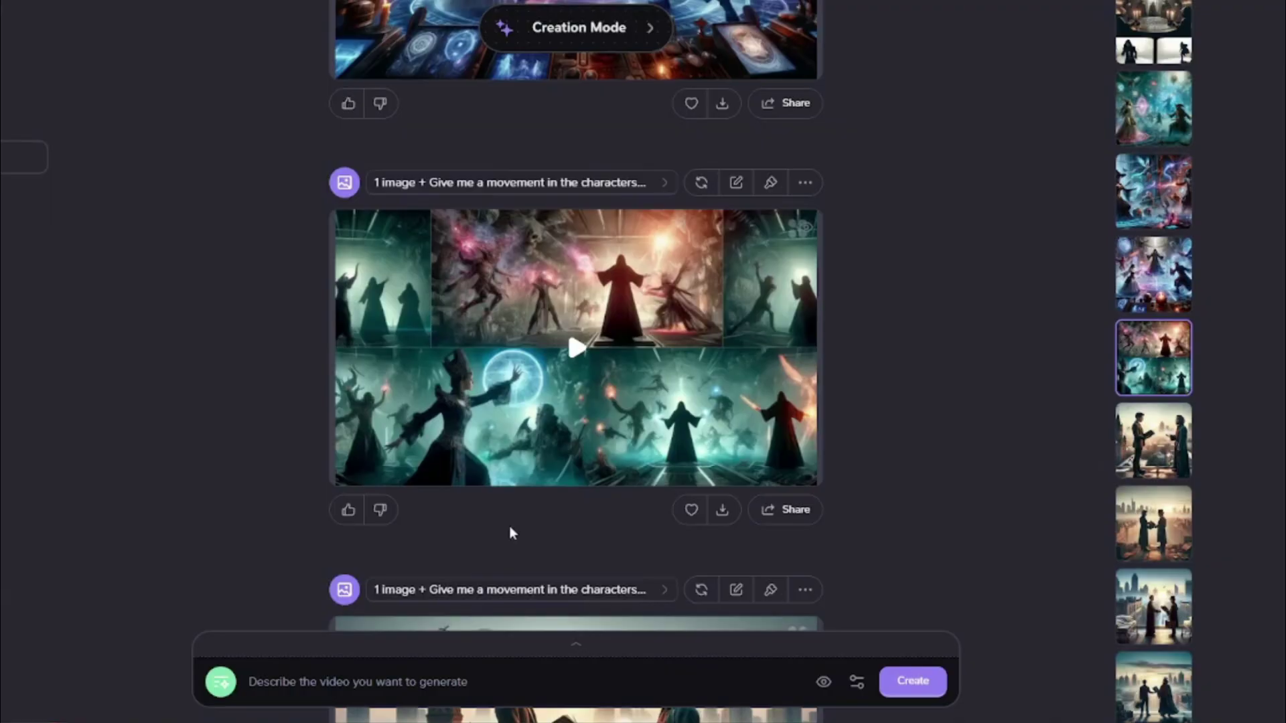
Play and pause the wizard video preview in the Haiper feed
{"action": "scroll", "coordinate": [521, 343], "scroll_direction": "up", "scroll_amount": 5}
{"action": "left_click", "coordinate": [553, 328]}
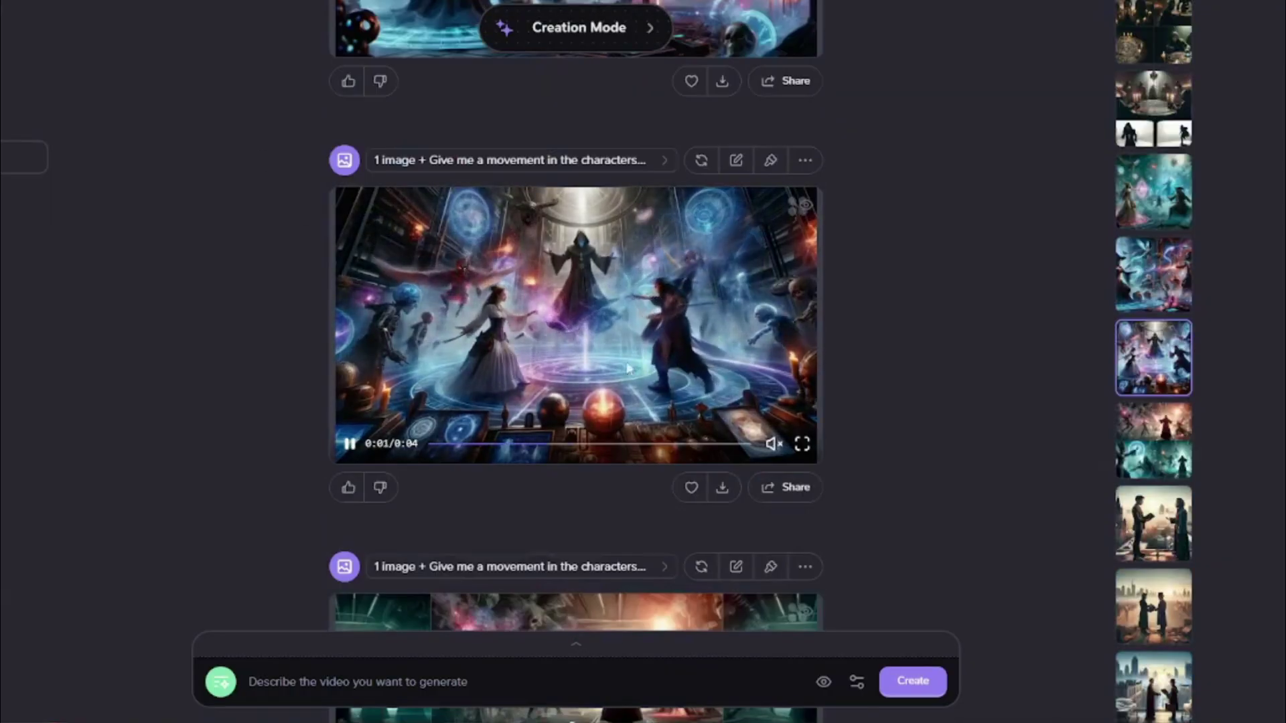
{"action": "left_click", "coordinate": [624, 338]}
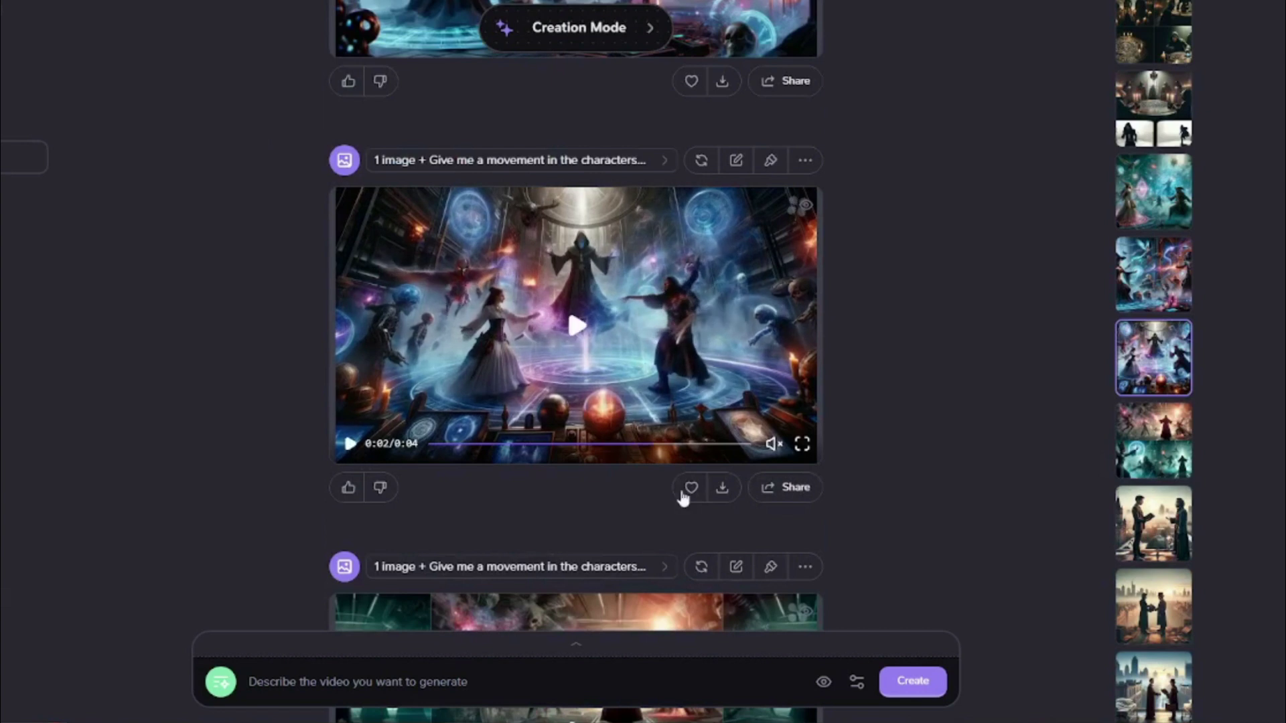
Bring up the AI FILM VIDEOS folder and maximise it
{"action": "scroll", "coordinate": [371, 378], "scroll_direction": "up", "scroll_amount": 5}
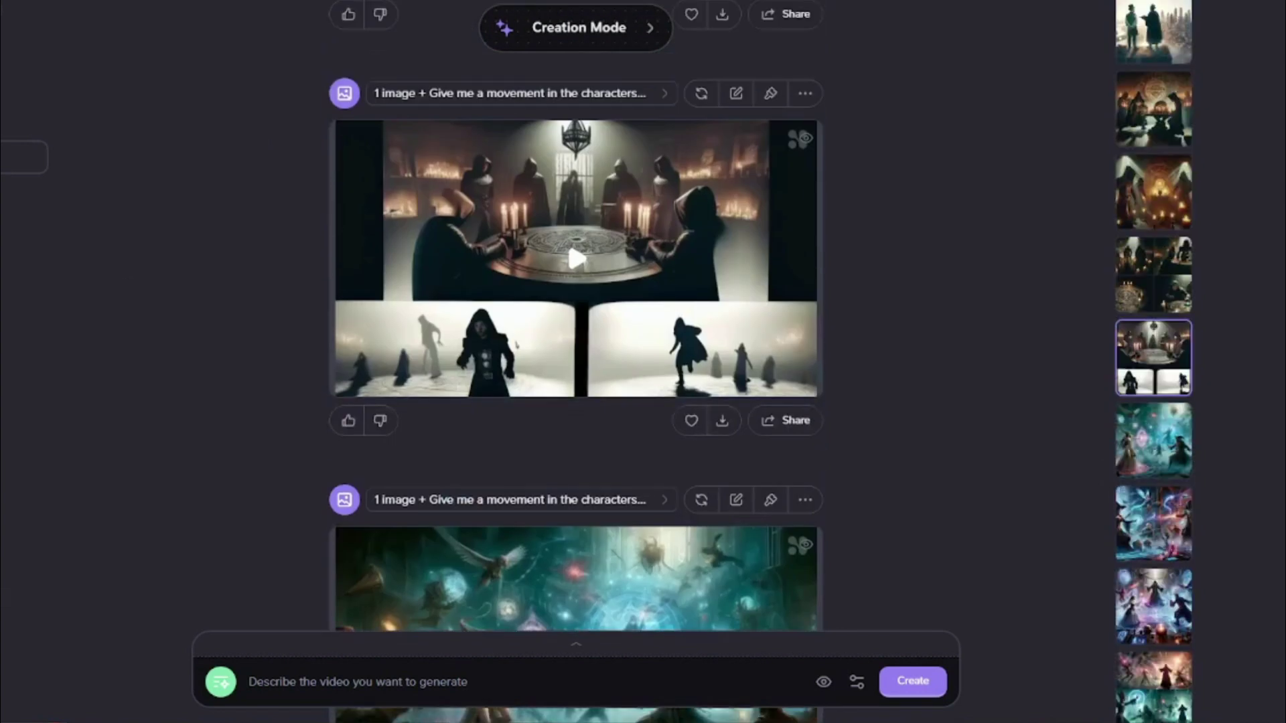
{"action": "key", "text": "alt+Tab"}
{"action": "left_click", "coordinate": [764, 146]}
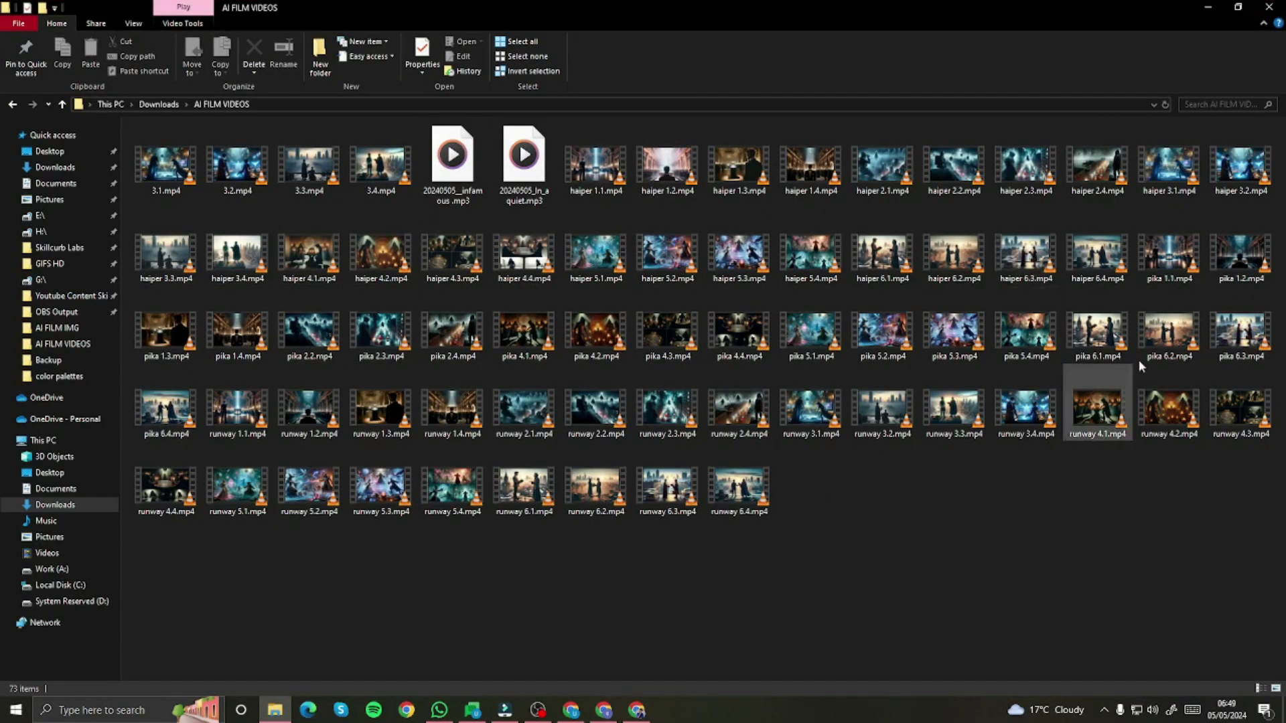
Select and deselect a batch of clips, then switch to the EMINENCE trailer sound video
{"action": "left_click_drag", "start_coordinate": [872, 541], "coordinate": [173, 161]}
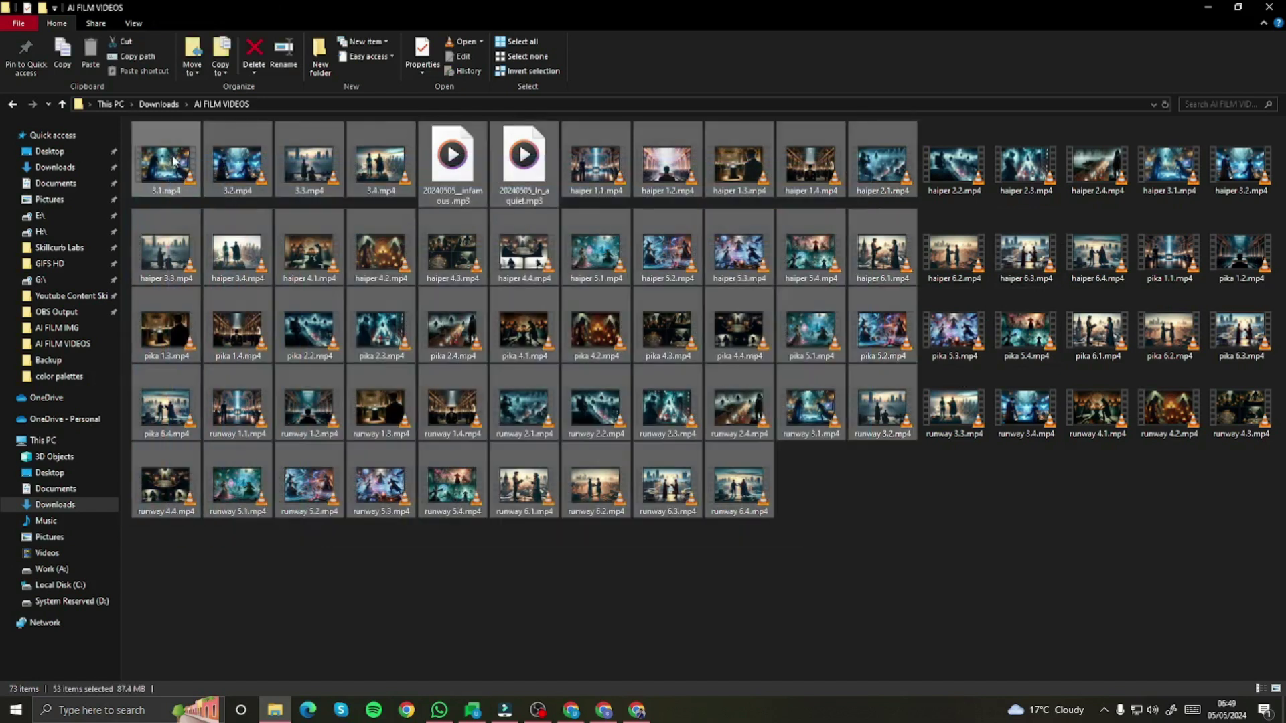
{"action": "left_click", "coordinate": [936, 520]}
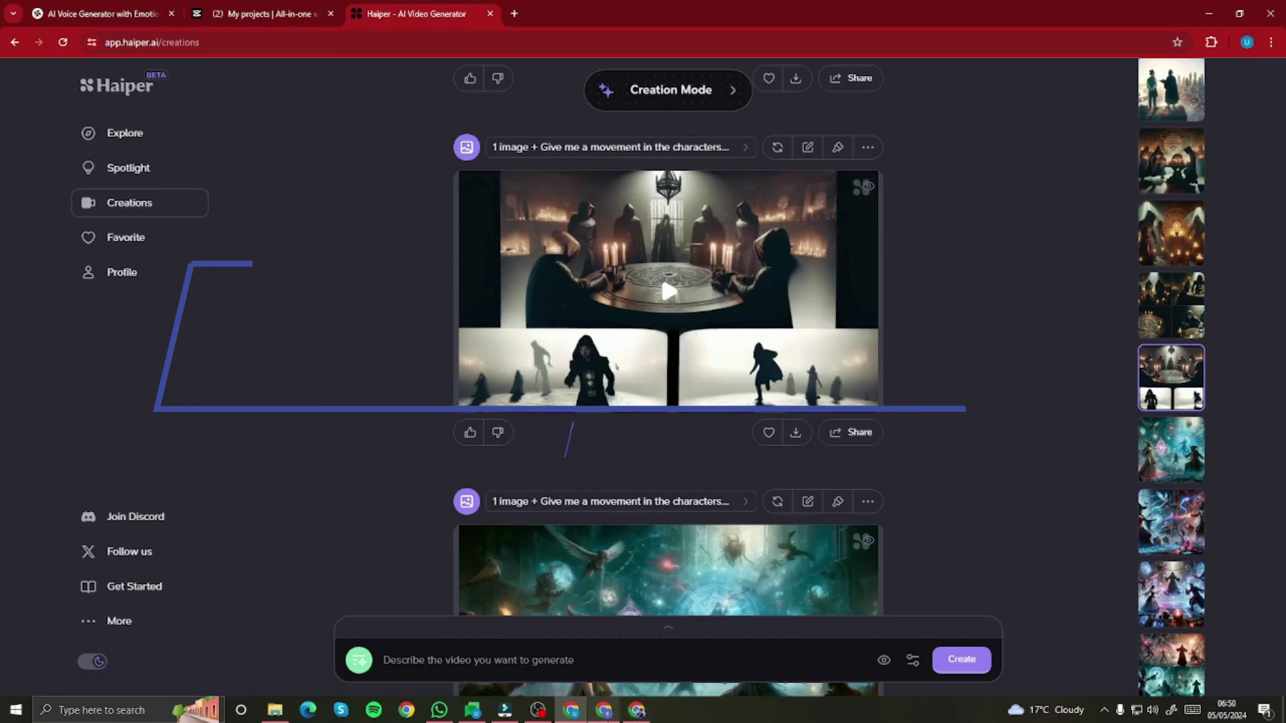
{"action": "left_click", "coordinate": [639, 711]}
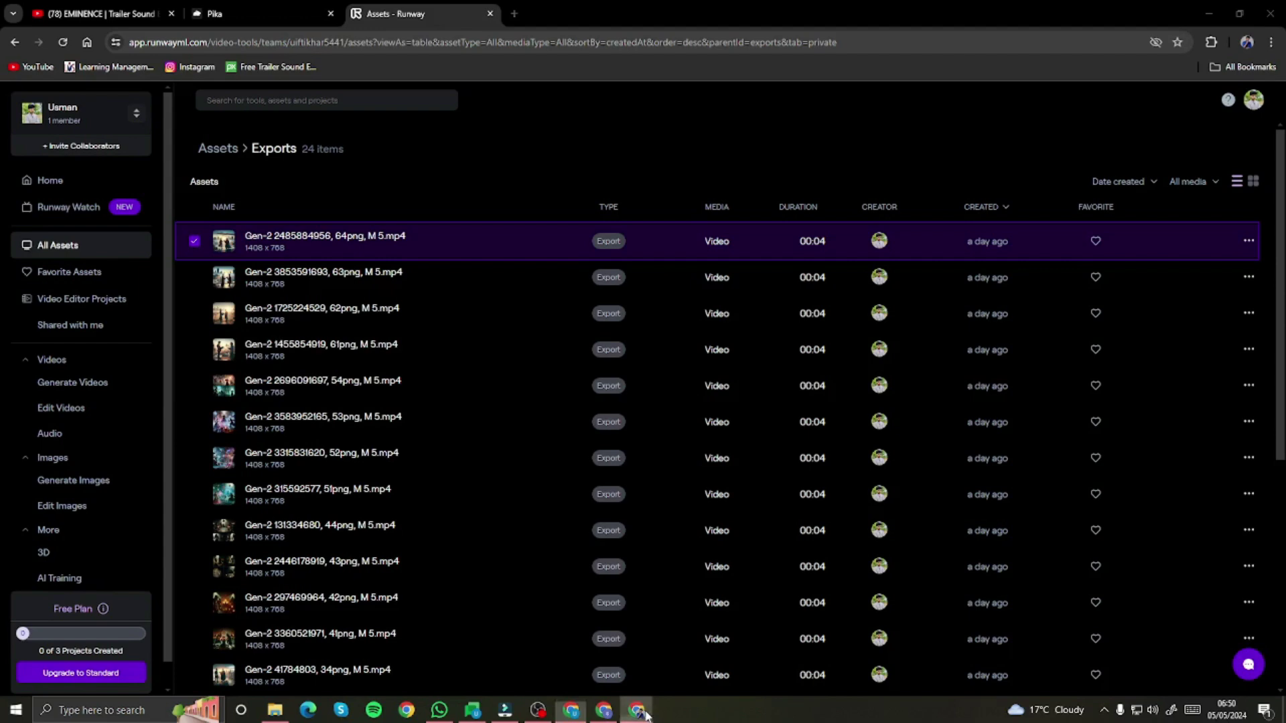
{"action": "left_click", "coordinate": [99, 10]}
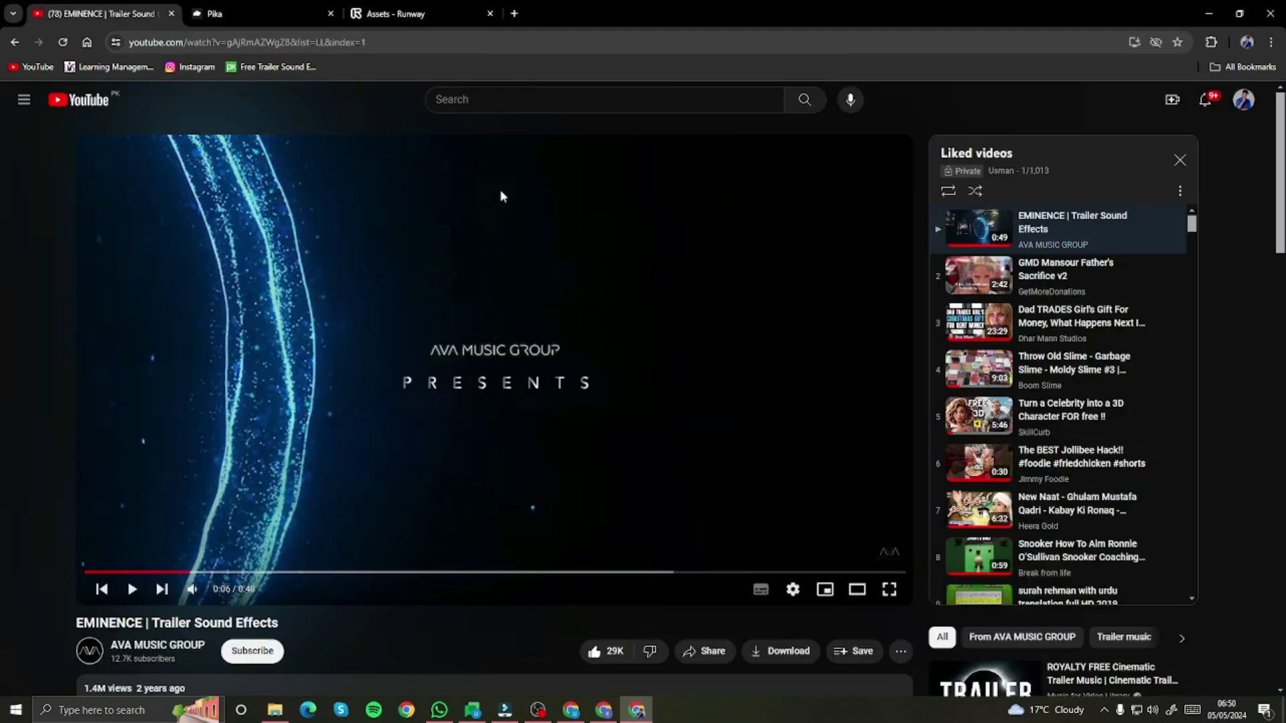
Paste a search for trailer background music into YouTube's search box
{"action": "left_click", "coordinate": [530, 100]}
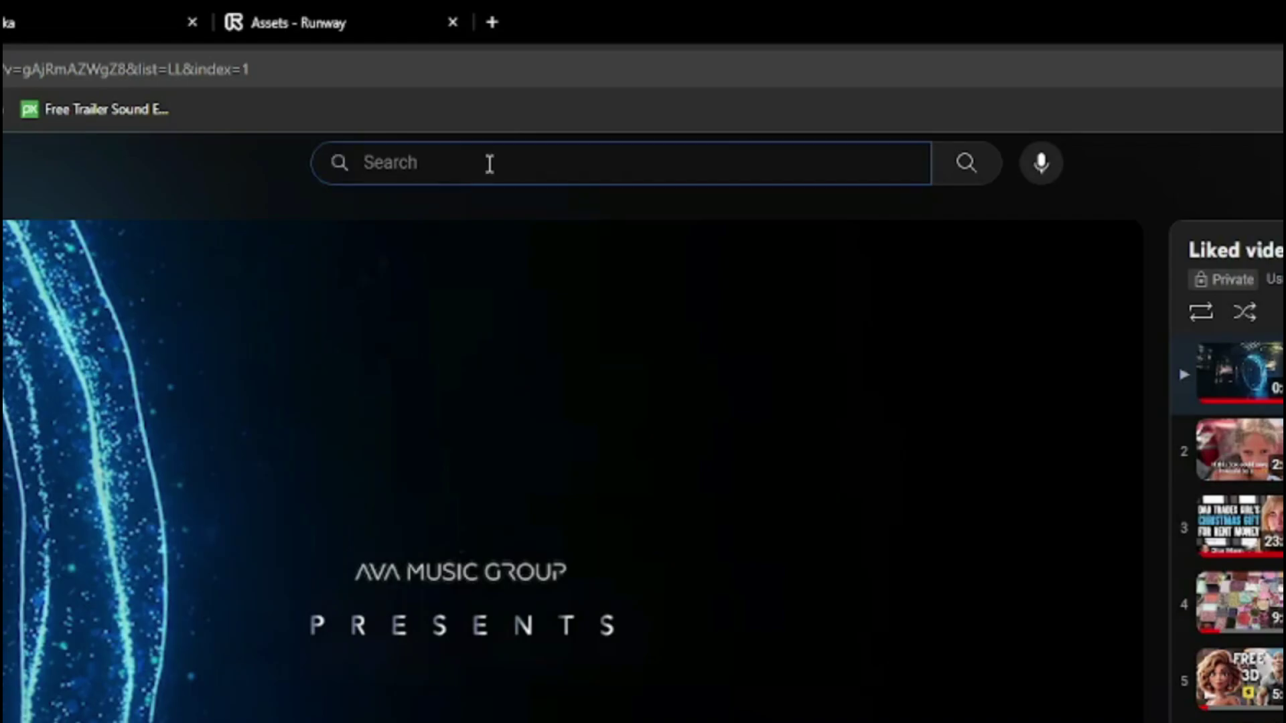
{"action": "type", "text": "movie trailer background music"}
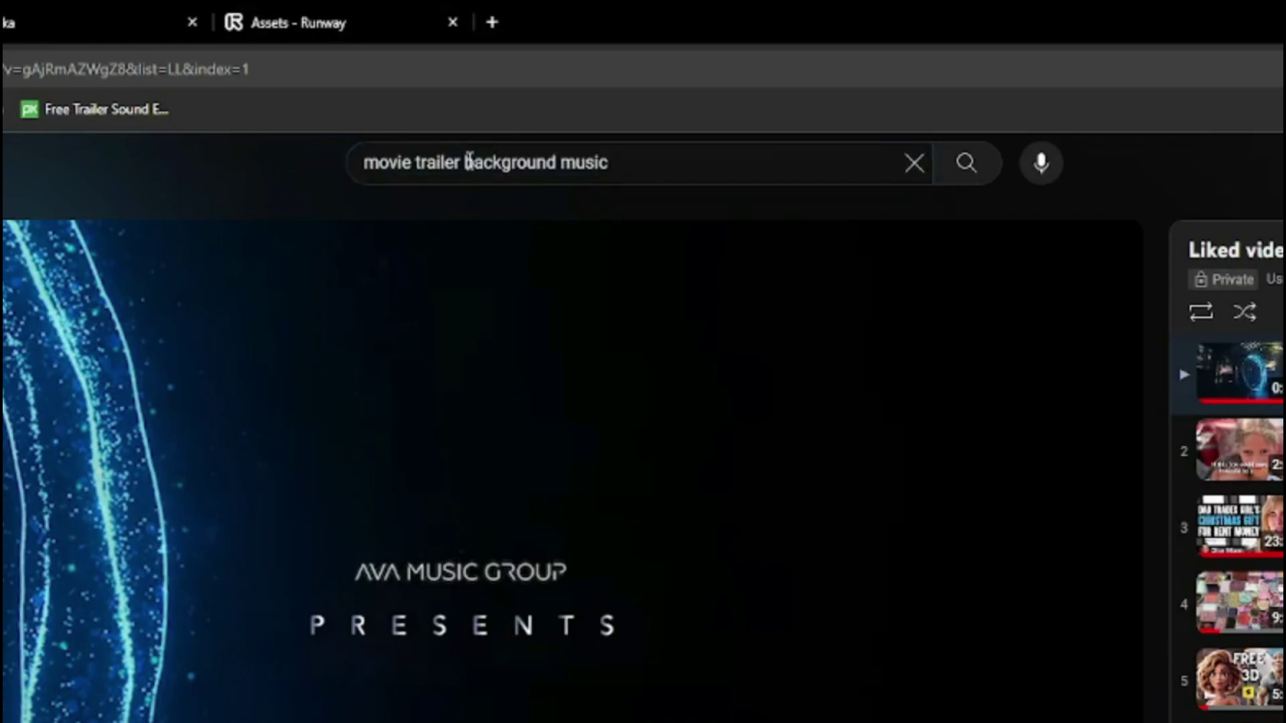
{"action": "left_click_drag", "start_coordinate": [660, 164], "coordinate": [362, 167]}
{"action": "left_click", "coordinate": [220, 187]}
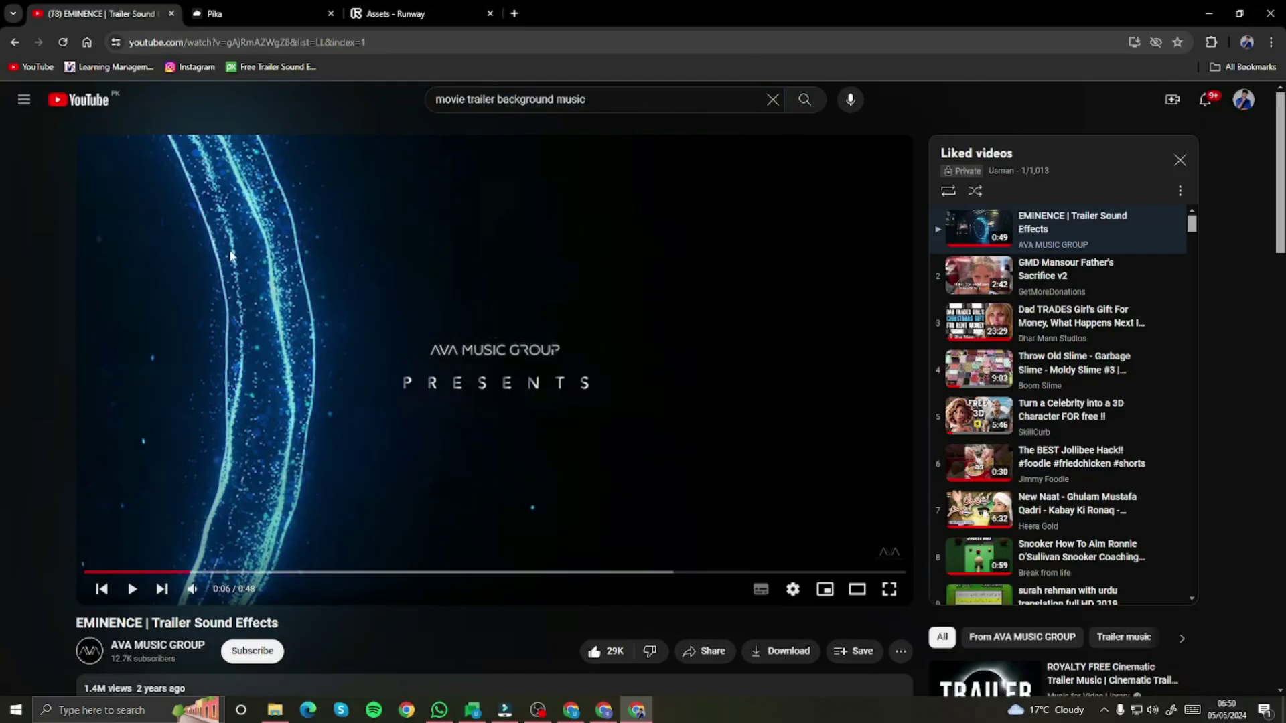
Confirm the EMINENCE video is Royalty Free in its description and copy its URL
{"action": "scroll", "coordinate": [46, 530], "scroll_direction": "down", "scroll_amount": 4}
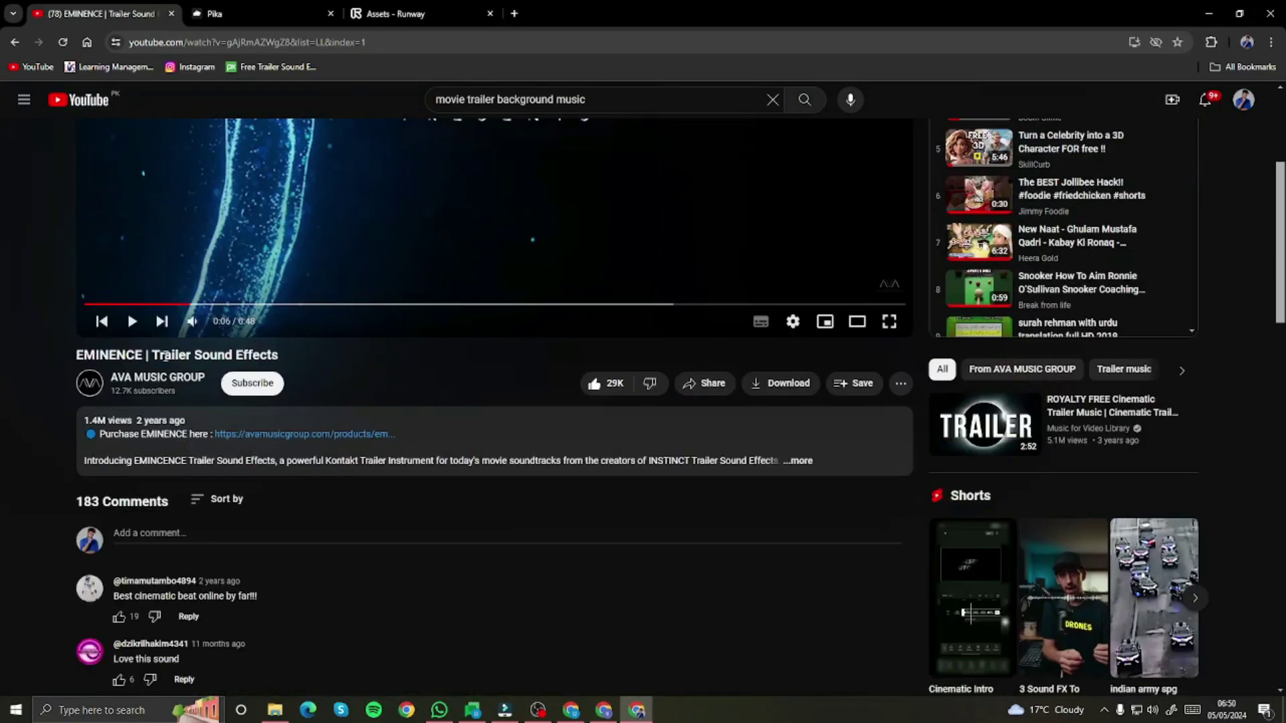
{"action": "left_click", "coordinate": [799, 461]}
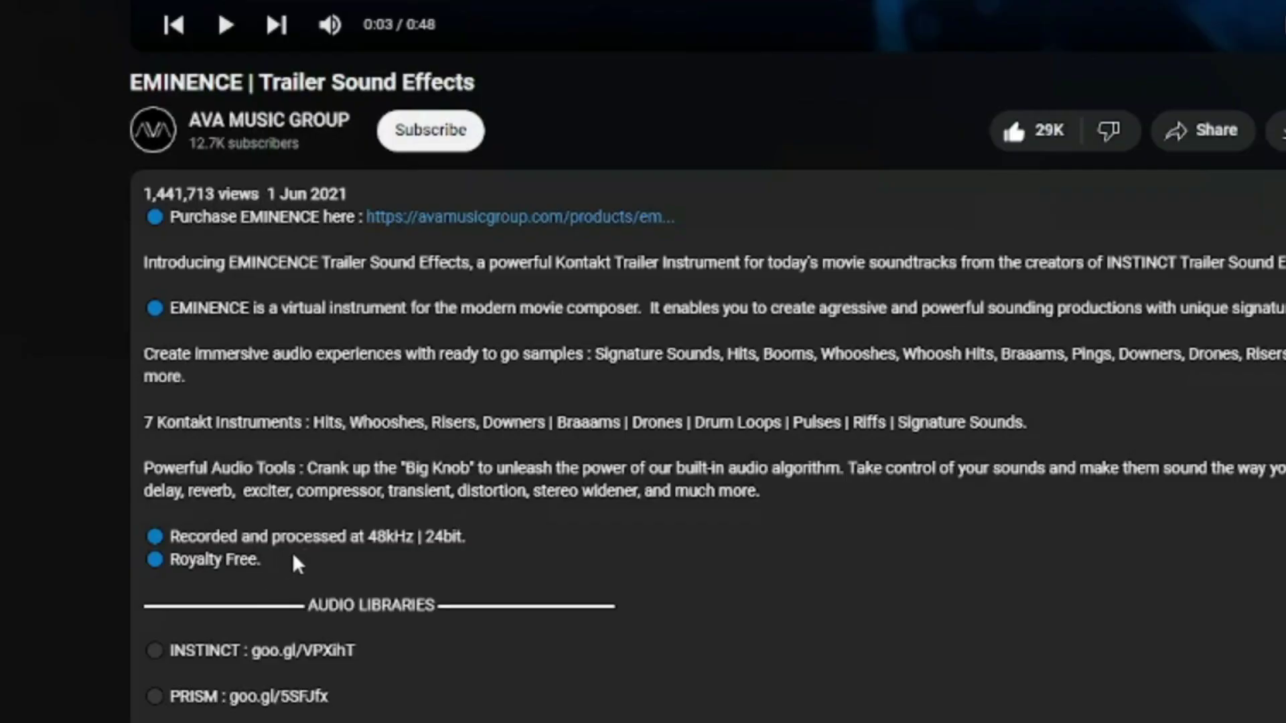
{"action": "left_click_drag", "start_coordinate": [293, 555], "coordinate": [160, 558]}
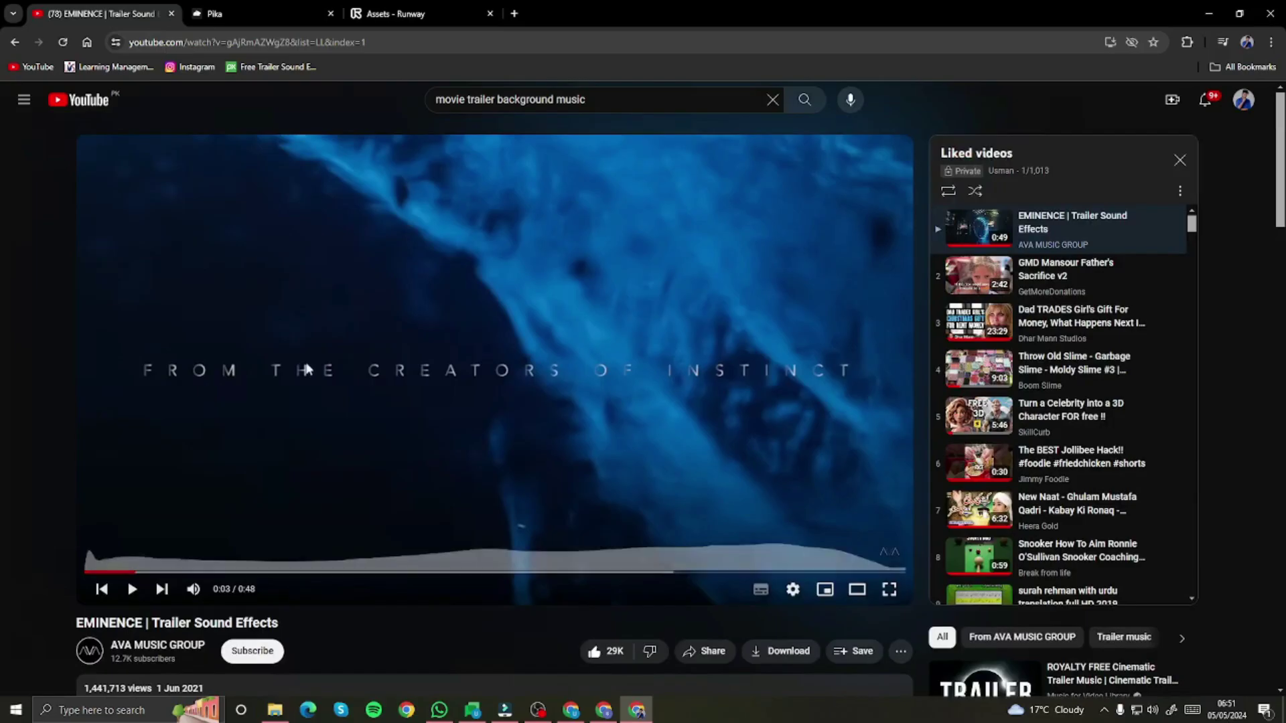
{"action": "left_click", "coordinate": [272, 43]}
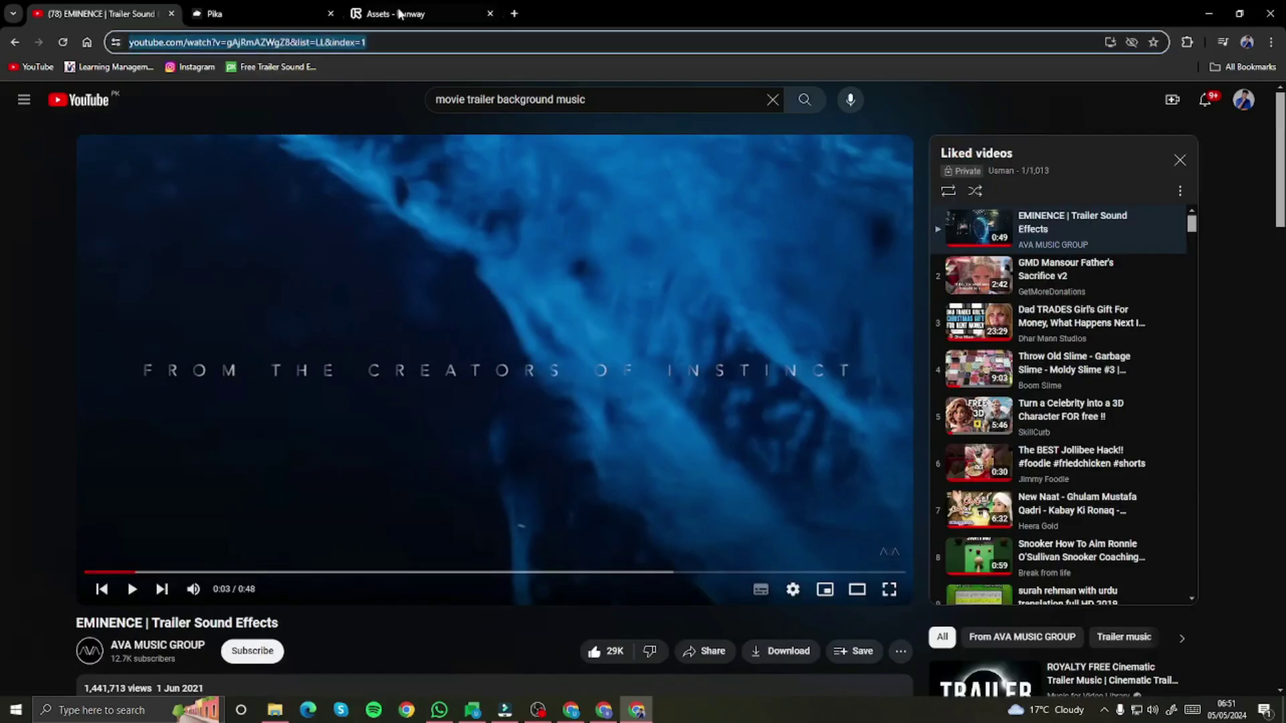
{"action": "left_click", "coordinate": [516, 13]}
Search for a free YouTube downloader, open Y2Mate, and paste the EMINENCE video link
{"action": "type", "text": "free"}
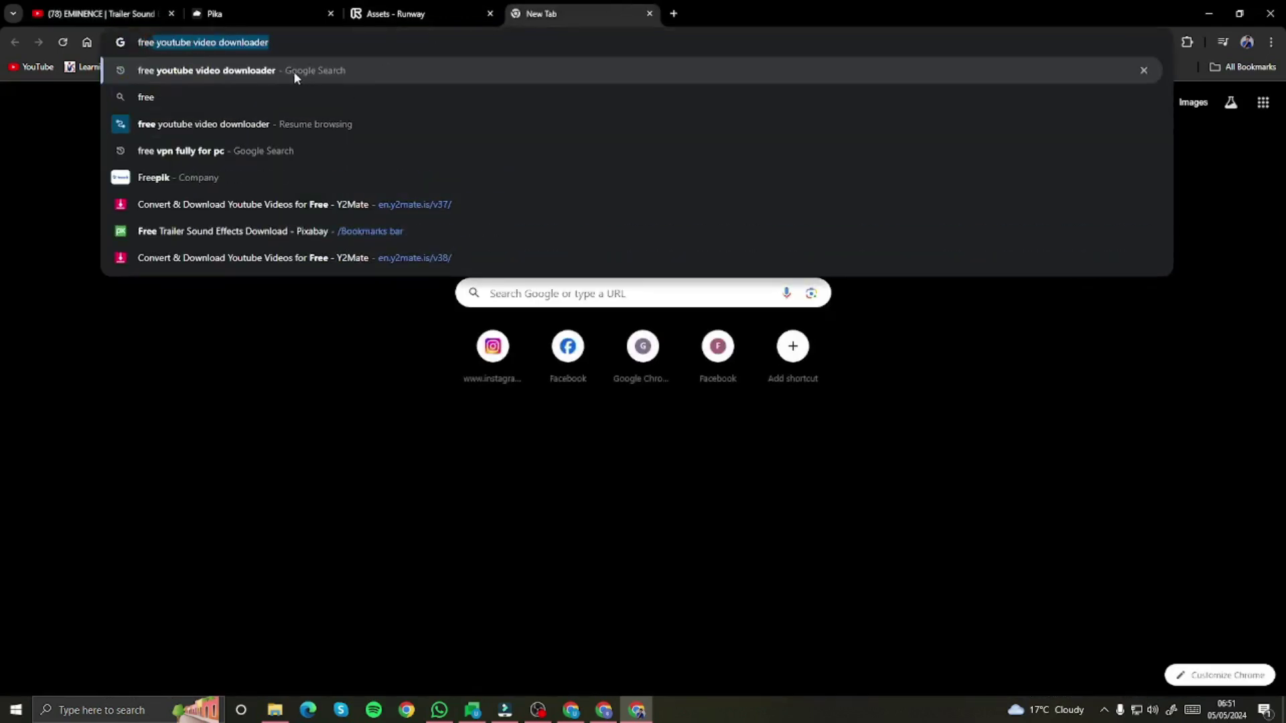
{"action": "left_click", "coordinate": [293, 71]}
{"action": "left_click", "coordinate": [234, 457]}
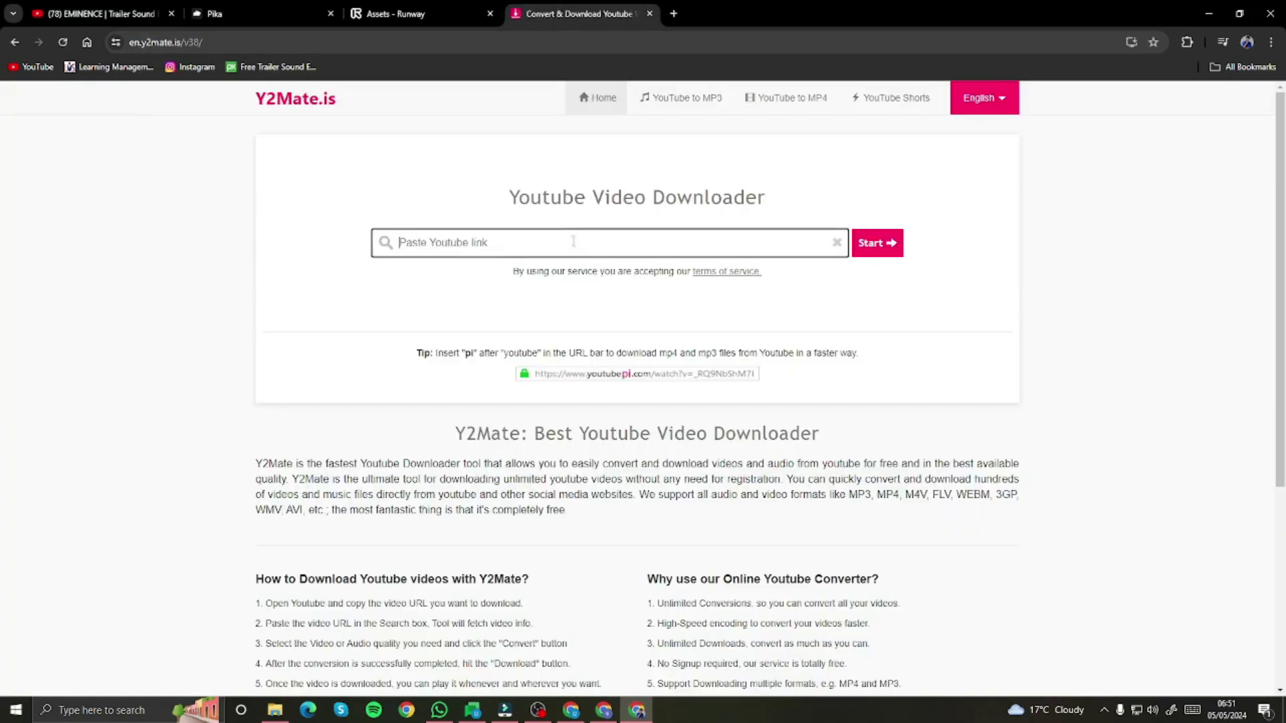
{"action": "type", "text": "https://www.youtube.com/watch?v=gAjRmAZWgZ8&list=LL&index=1"}
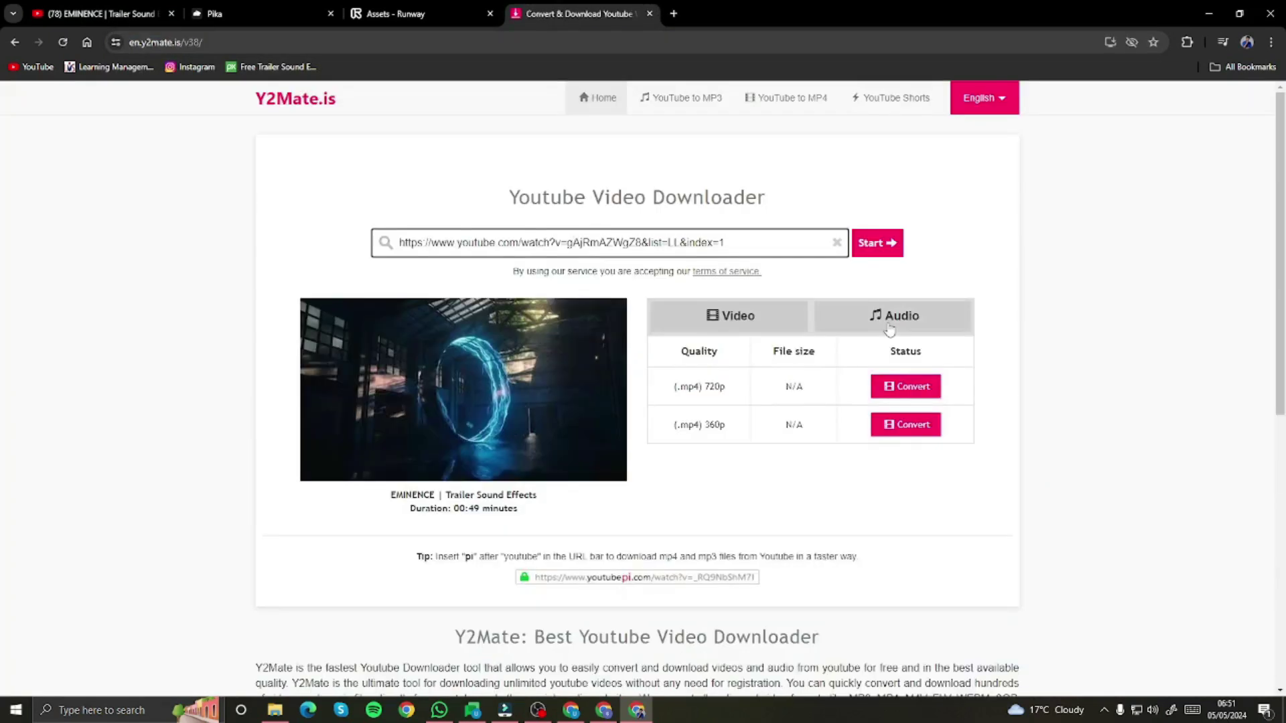
Compare Y2Mate's audio and video download options, then bring up and minimise AI FILM VIDEOS
{"action": "left_click", "coordinate": [889, 328]}
{"action": "left_click", "coordinate": [770, 318]}
{"action": "left_click", "coordinate": [772, 320]}
{"action": "key", "text": "alt+Tab"}
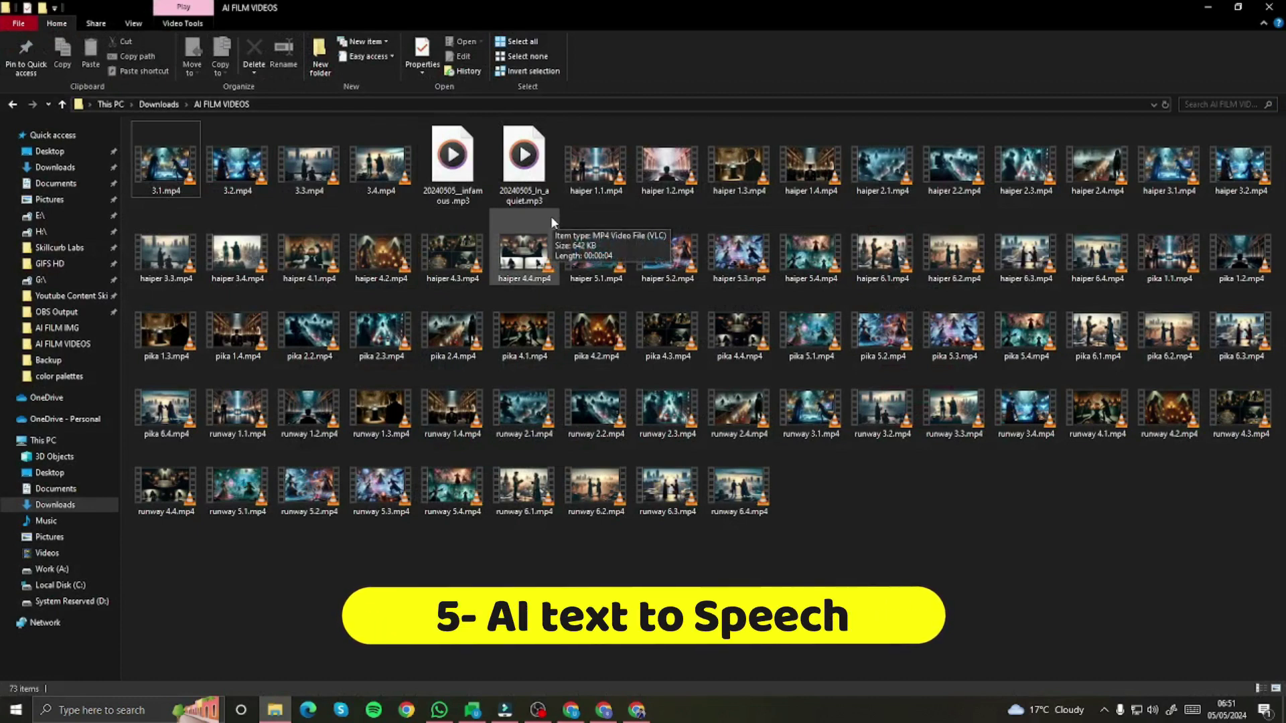
{"action": "left_click", "coordinate": [1212, 9]}
Bring up the browser window and scroll the Typecast narration project with the story paragraphs
{"action": "left_click", "coordinate": [603, 710]}
{"action": "scroll", "coordinate": [507, 375], "scroll_direction": "up", "scroll_amount": 10}
{"action": "scroll", "coordinate": [541, 302], "scroll_direction": "down", "scroll_amount": 5}
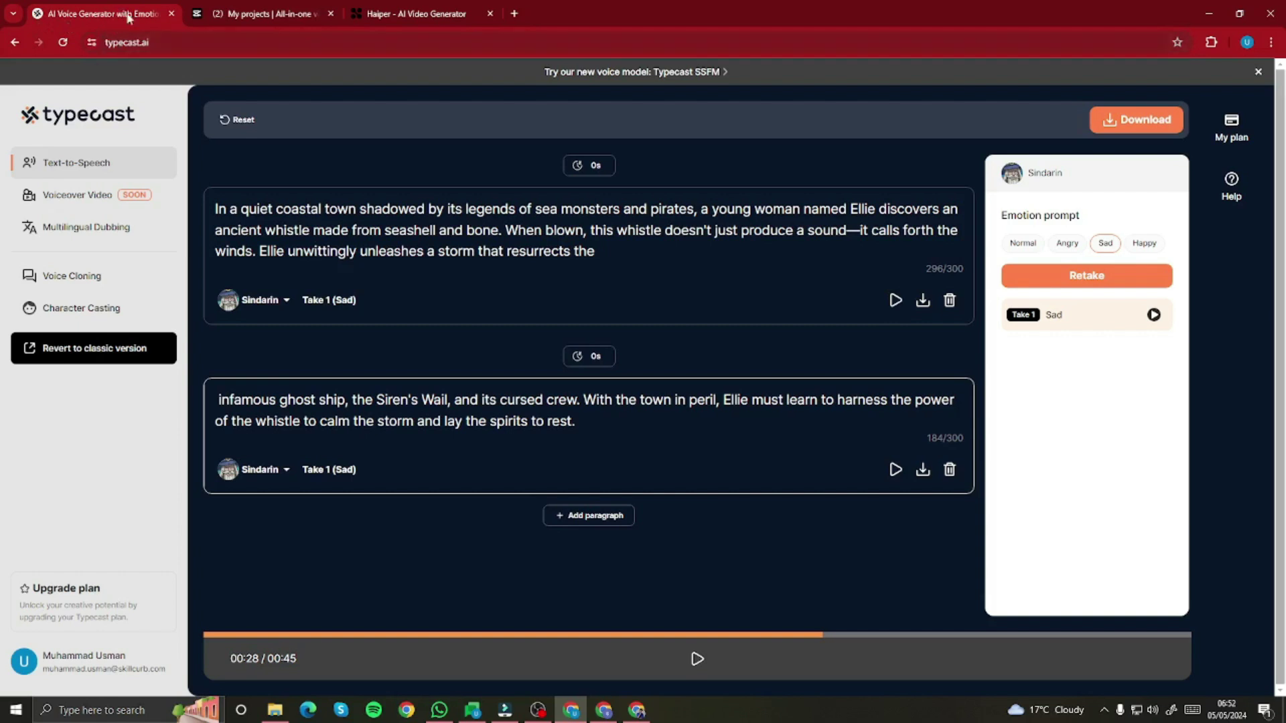
Check paragraph one's voice list, keep Sindarin unchanged, and switch to the ChatGPT DALL-E chat
{"action": "left_click", "coordinate": [265, 306]}
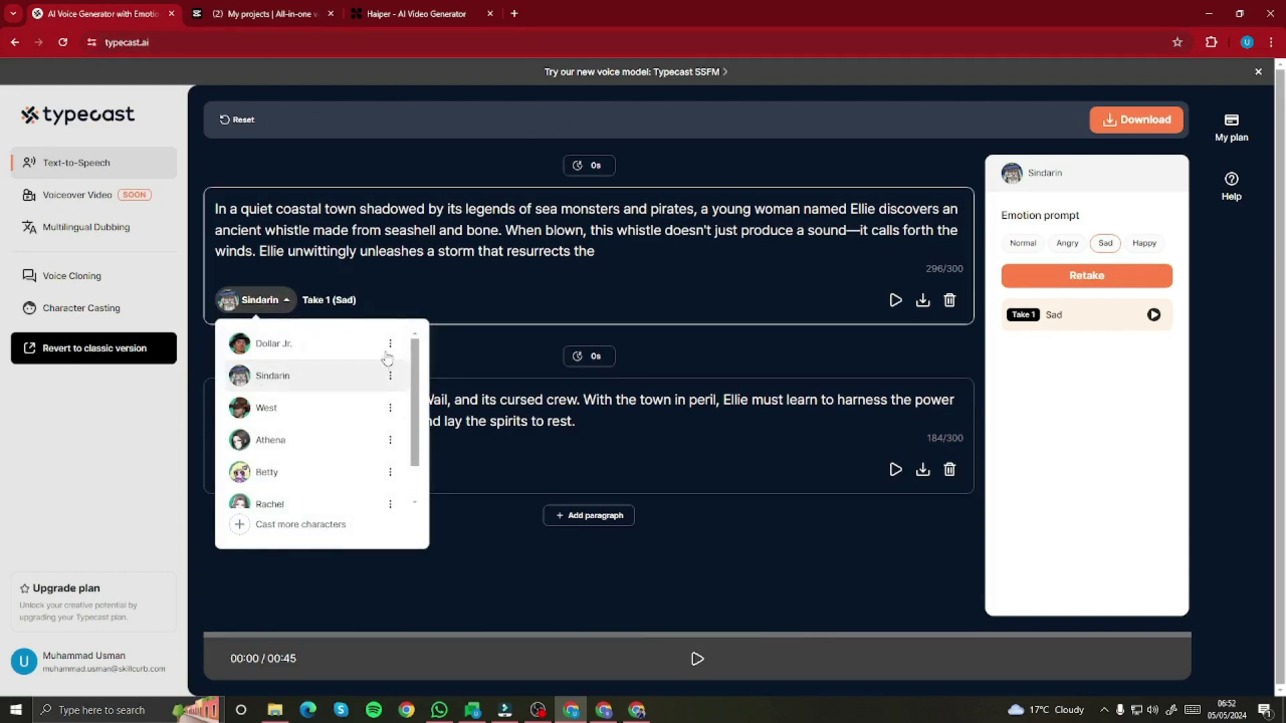
{"action": "left_click", "coordinate": [923, 362]}
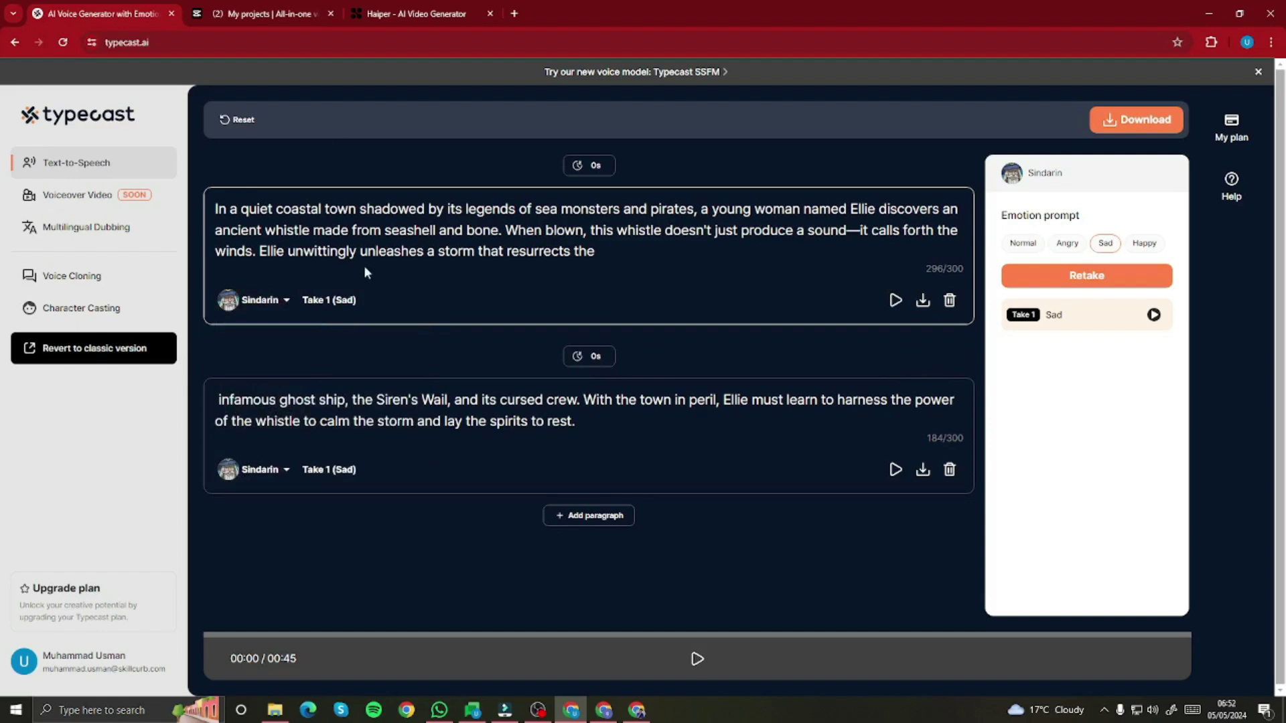
{"action": "left_click", "coordinate": [604, 710]}
{"action": "scroll", "coordinate": [636, 387], "scroll_direction": "down", "scroll_amount": 15}
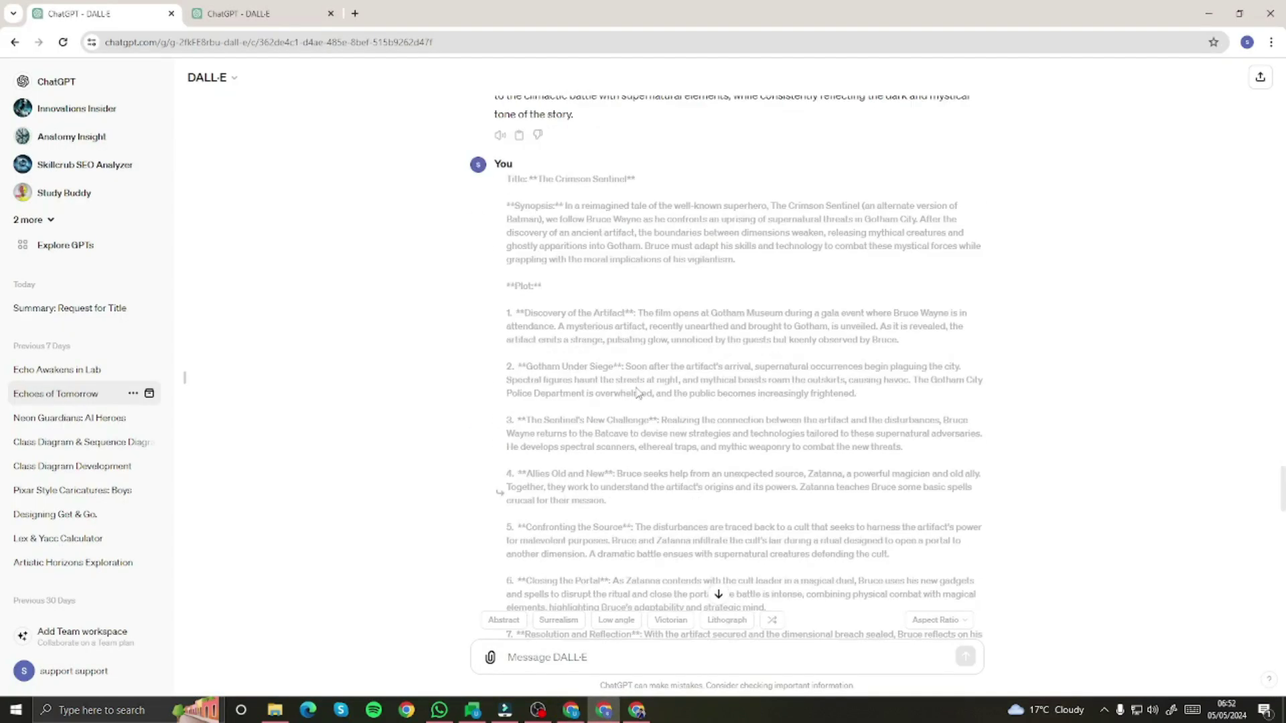
Copy the 'Whispers in the Wind' synopsis paragraph from ChatGPT's story reply and return to Typecast
{"action": "left_click_drag", "start_coordinate": [494, 294], "coordinate": [818, 306]}
{"action": "left_click", "coordinate": [681, 296]}
{"action": "scroll", "coordinate": [574, 284], "scroll_direction": "down", "scroll_amount": 6}
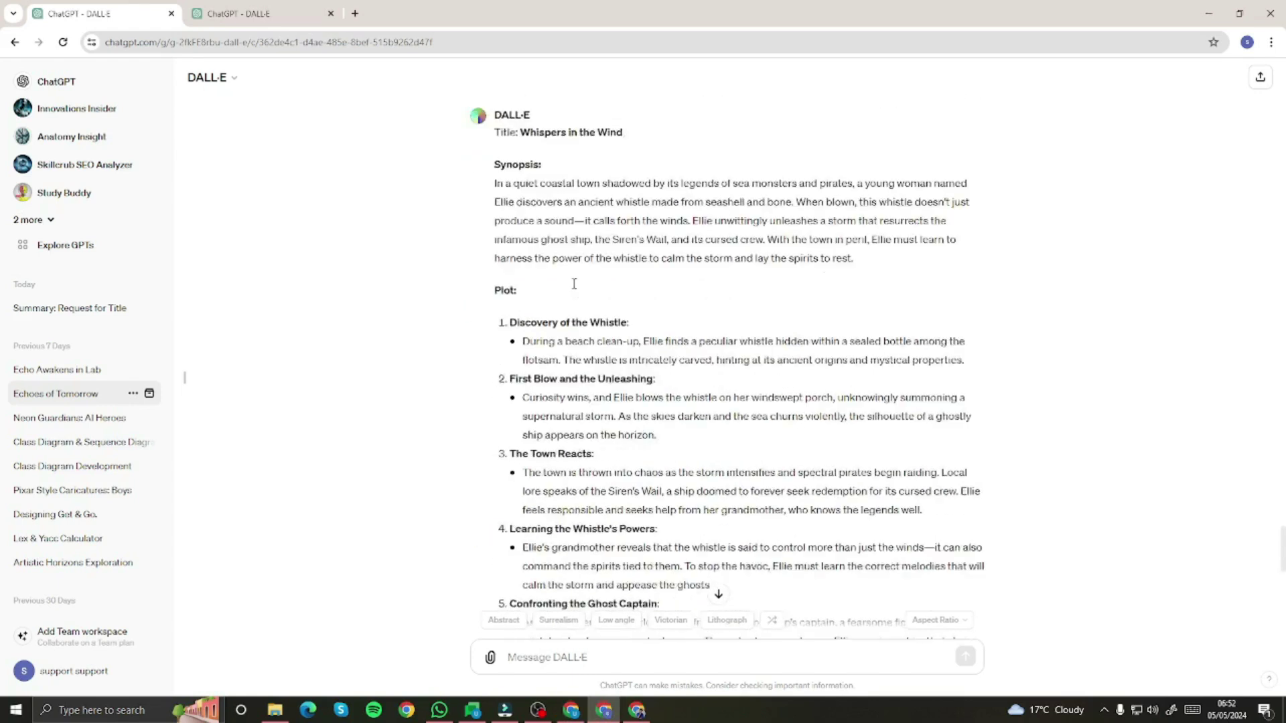
{"action": "scroll", "coordinate": [504, 271], "scroll_direction": "up", "scroll_amount": 3}
{"action": "left_click_drag", "start_coordinate": [494, 277], "coordinate": [881, 358]}
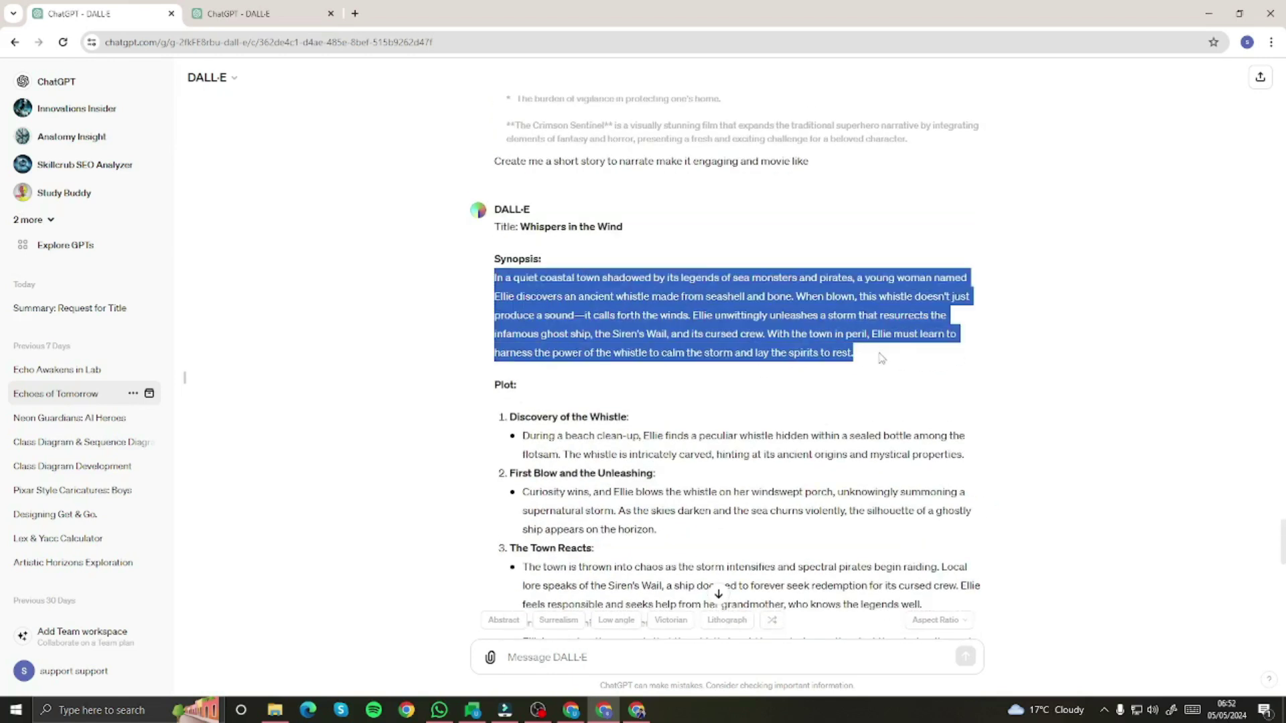
{"action": "left_click", "coordinate": [881, 359]}
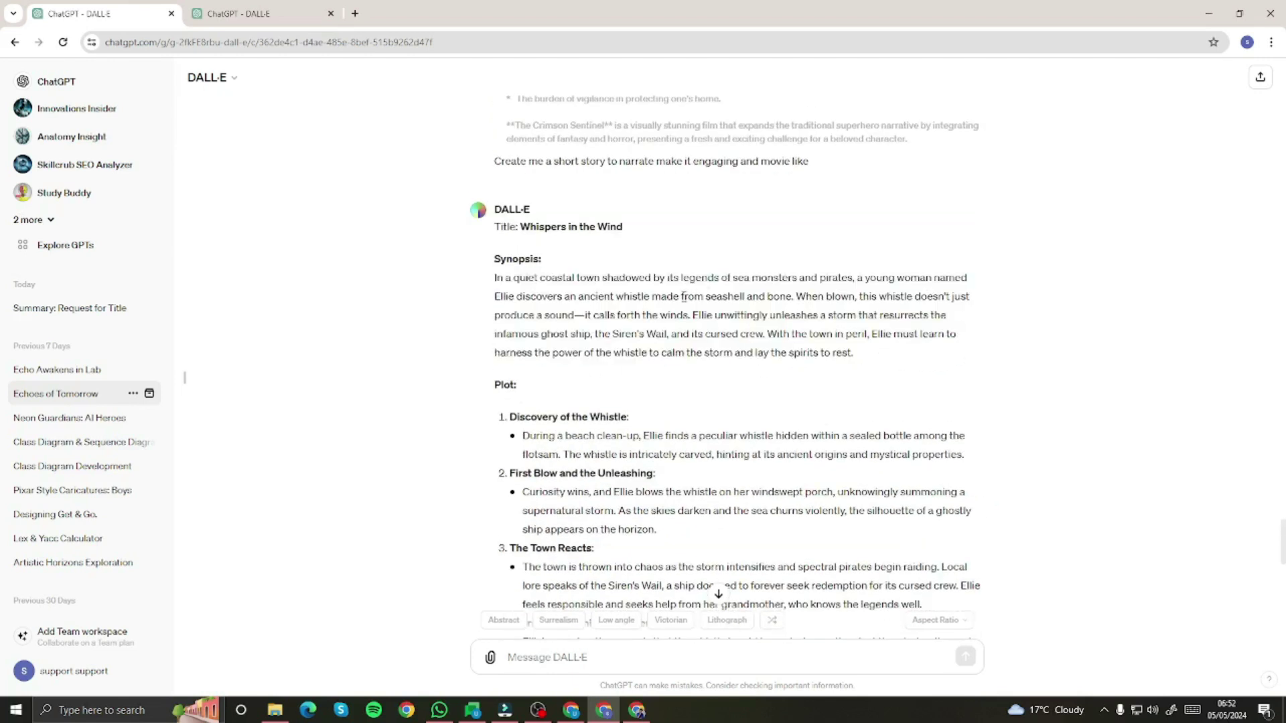
{"action": "left_click_drag", "start_coordinate": [496, 279], "coordinate": [912, 368]}
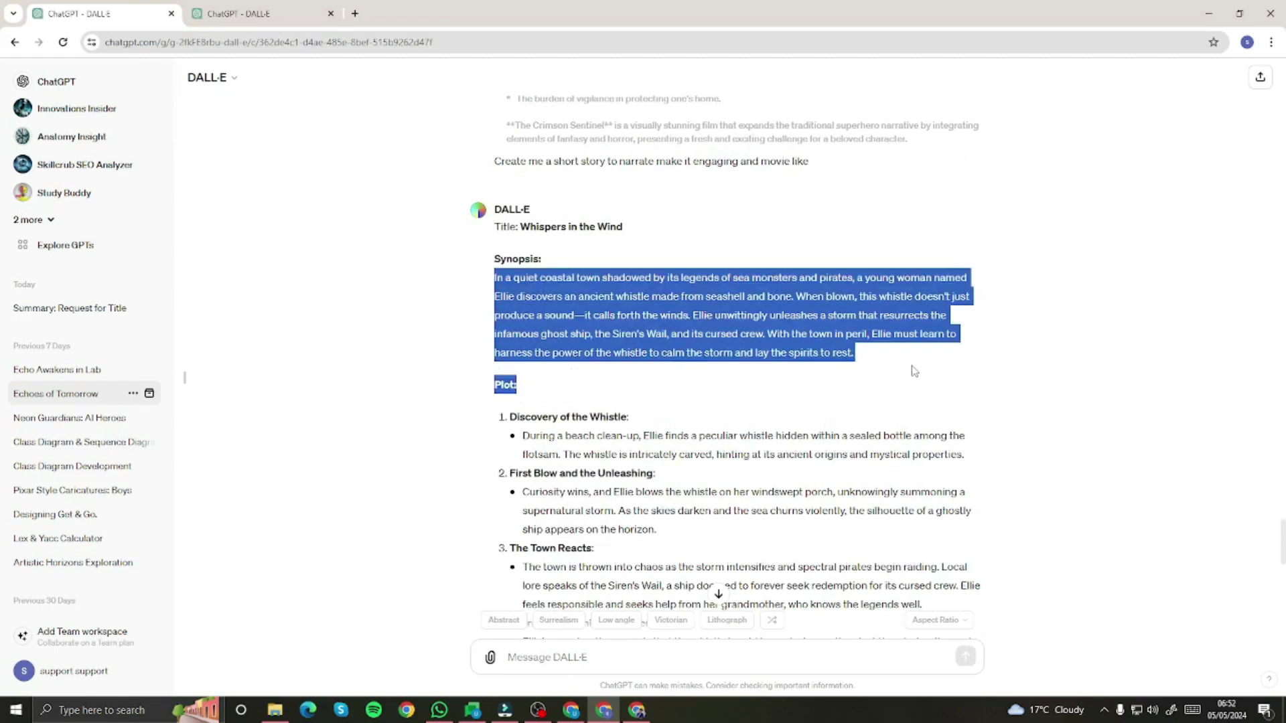
{"action": "left_click", "coordinate": [570, 710]}
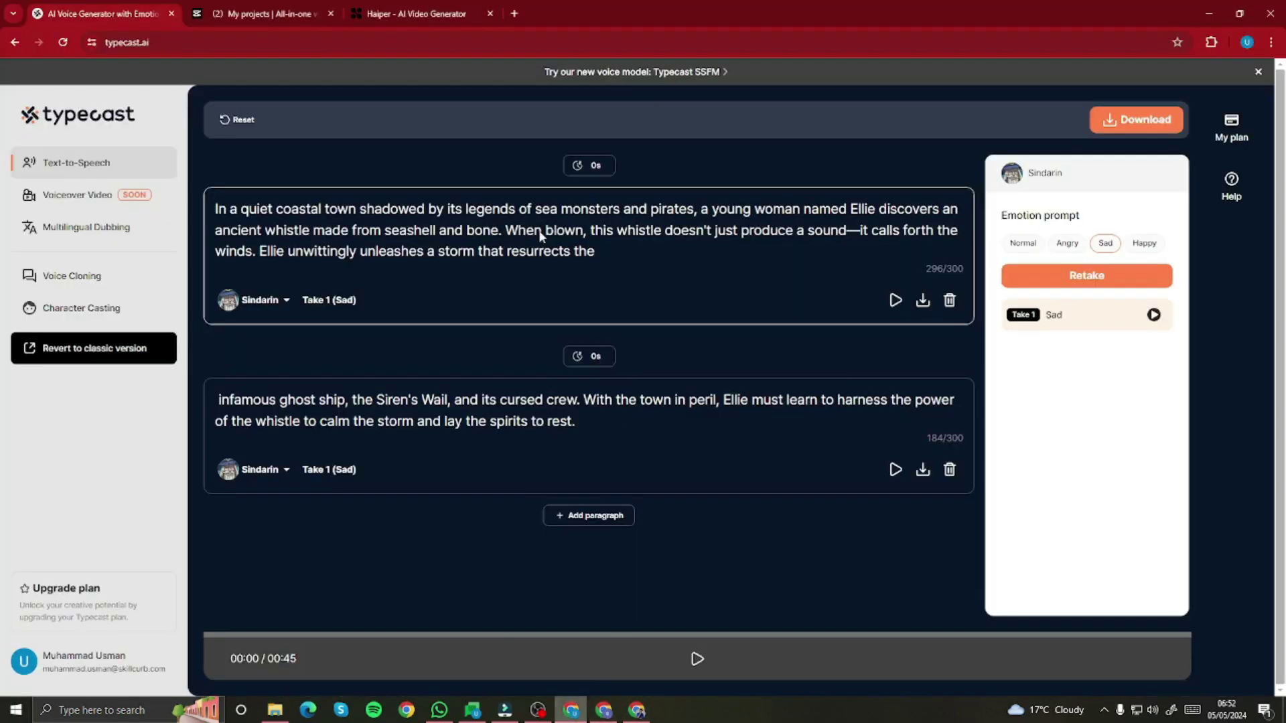
Select paragraph one's text and retake it to generate Take 2 in the Sad voice
{"action": "triple_click", "coordinate": [284, 222]}
{"action": "left_click", "coordinate": [531, 416]}
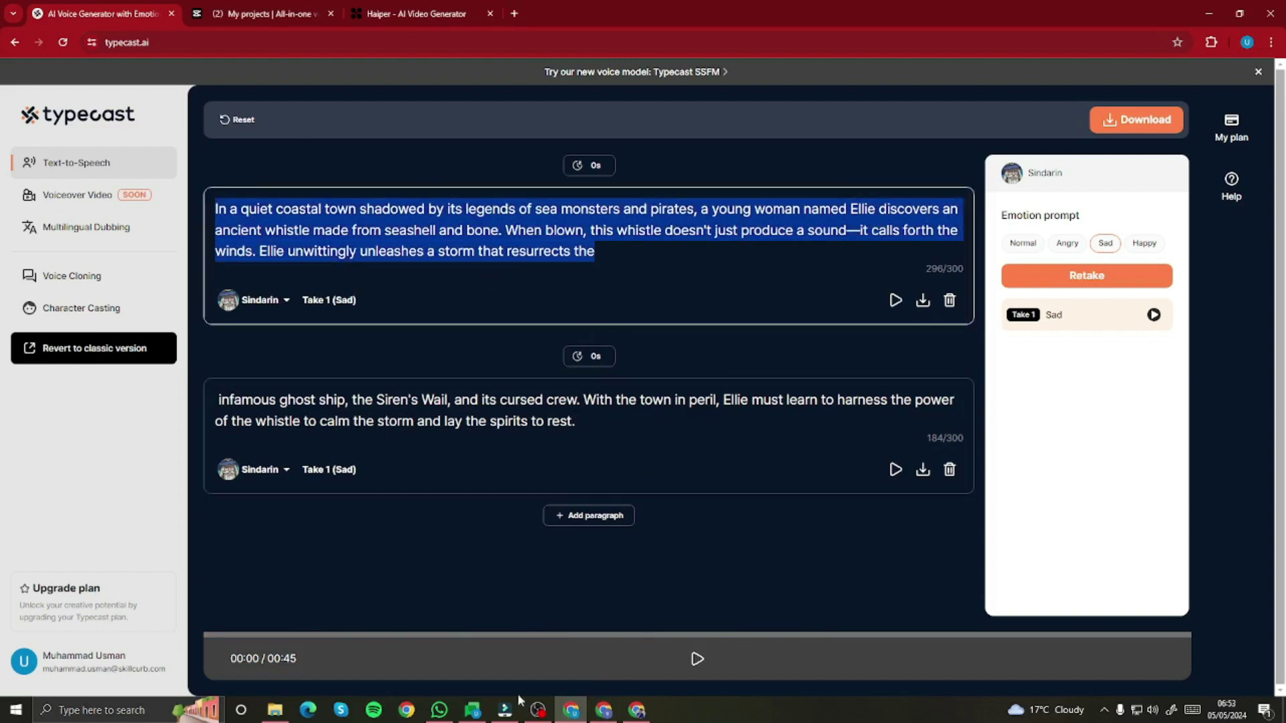
{"action": "left_click", "coordinate": [696, 658]}
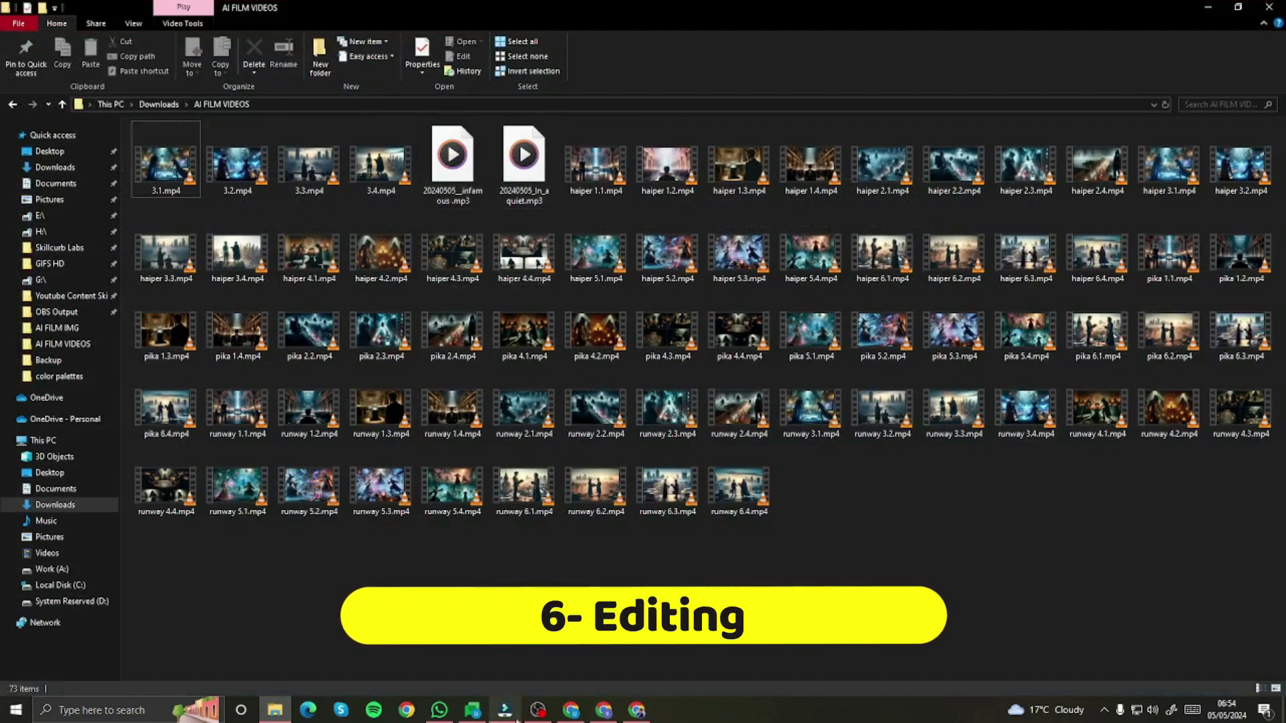
Import all 73 files from the AI FILM VIDEOS folder into a new Filmora project's media
{"action": "left_click", "coordinate": [513, 719]}
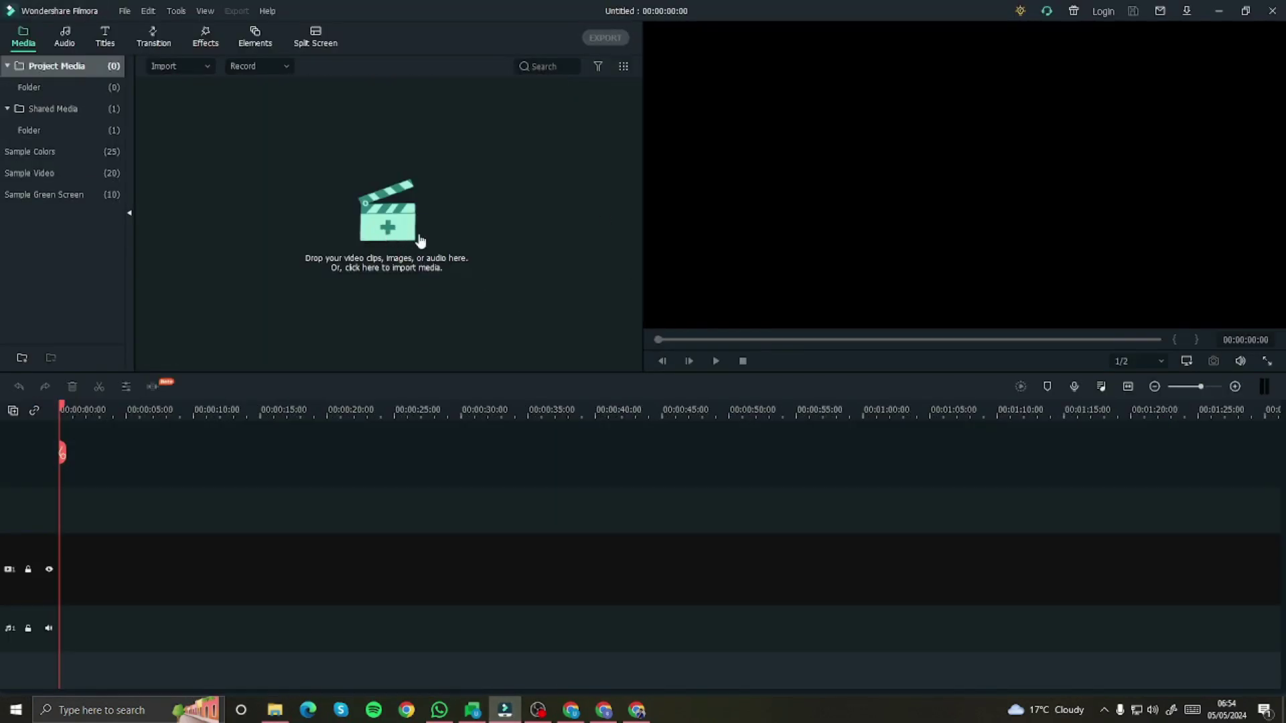
{"action": "left_click", "coordinate": [274, 710]}
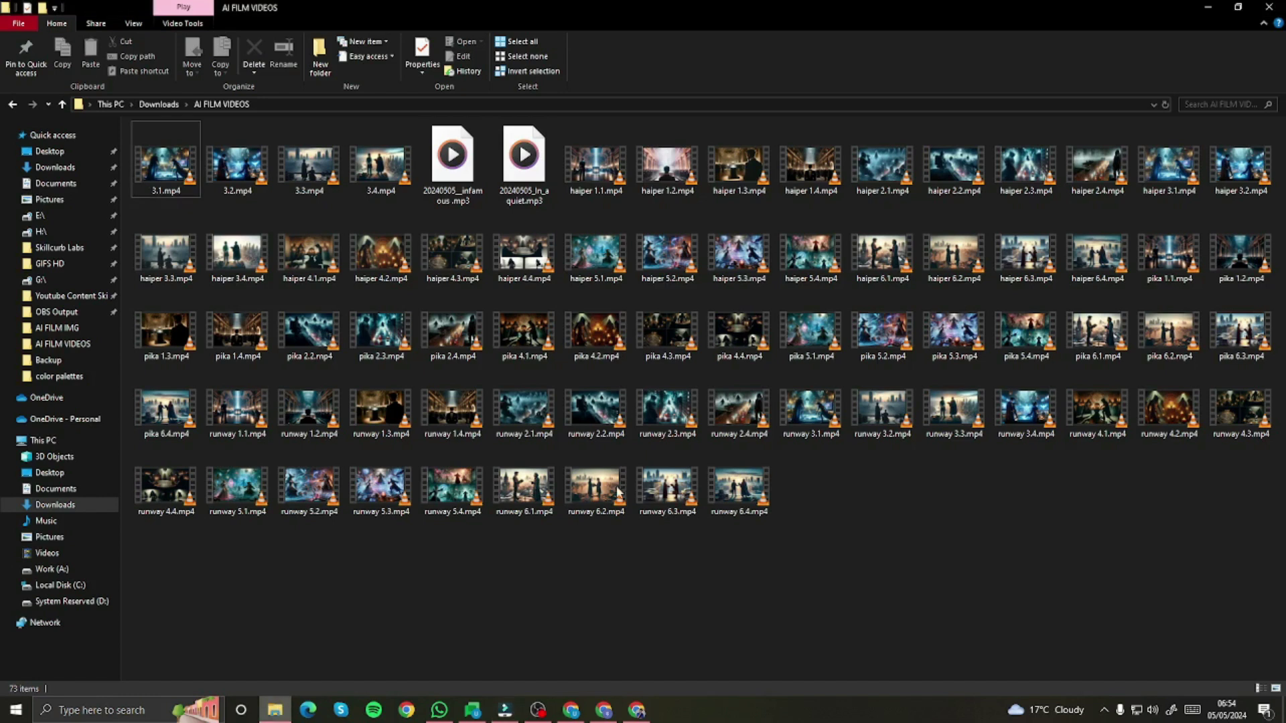
{"action": "left_click_drag", "start_coordinate": [711, 6], "coordinate": [753, 141]}
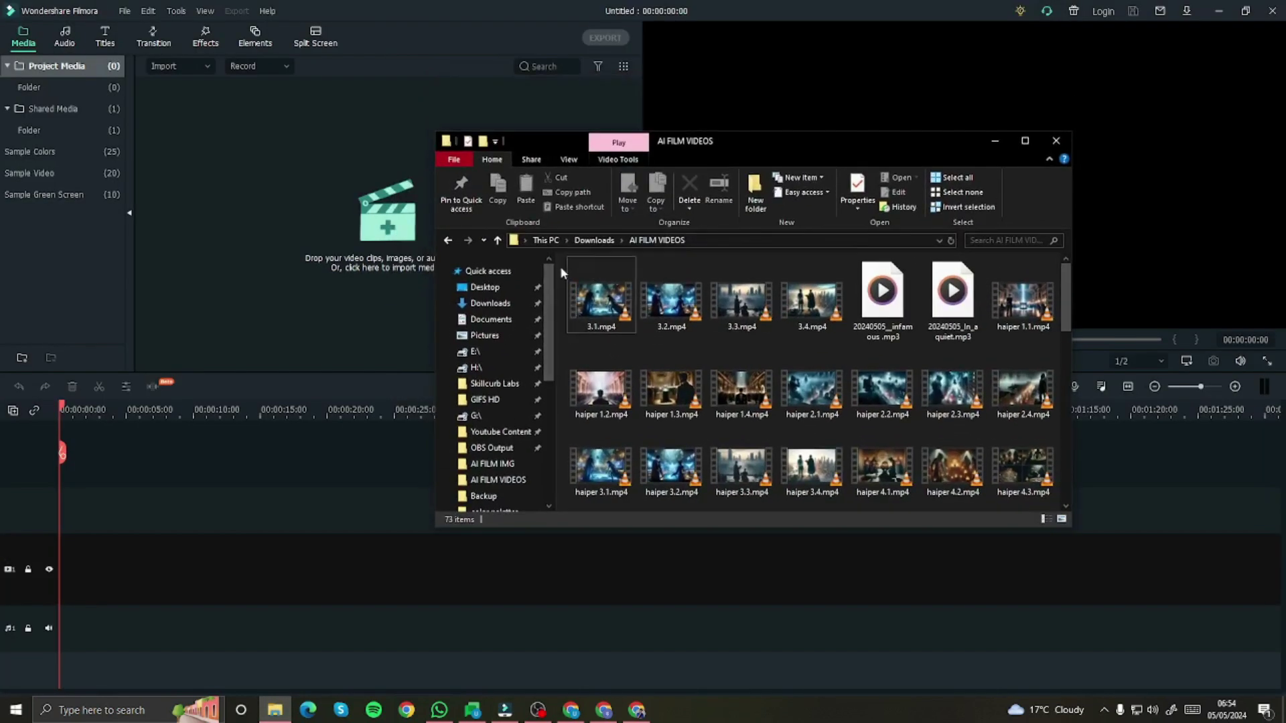
{"action": "key", "text": "ctrl+a"}
{"action": "left_click_drag", "start_coordinate": [631, 328], "coordinate": [232, 311]}
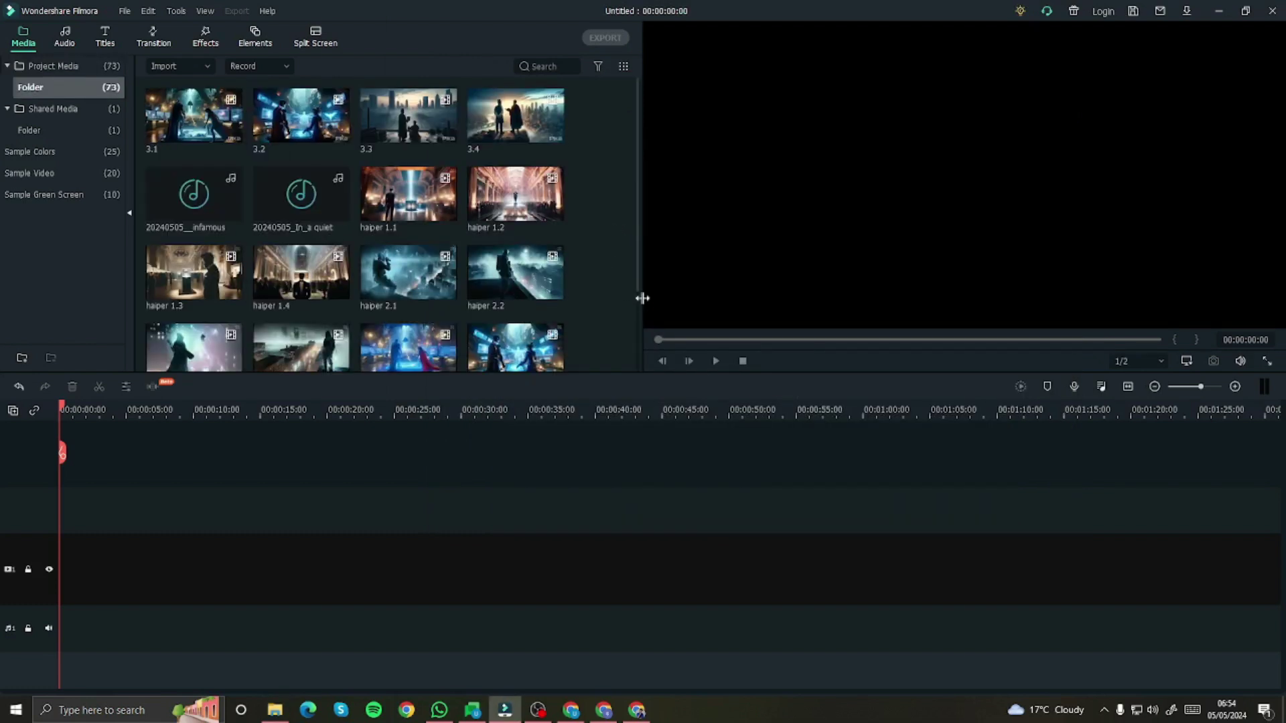
Place the y2mate trailer clip on the video track, keeping the project at 1920 x 1080 25fps
{"action": "scroll", "coordinate": [612, 296], "scroll_direction": "down", "scroll_amount": 5}
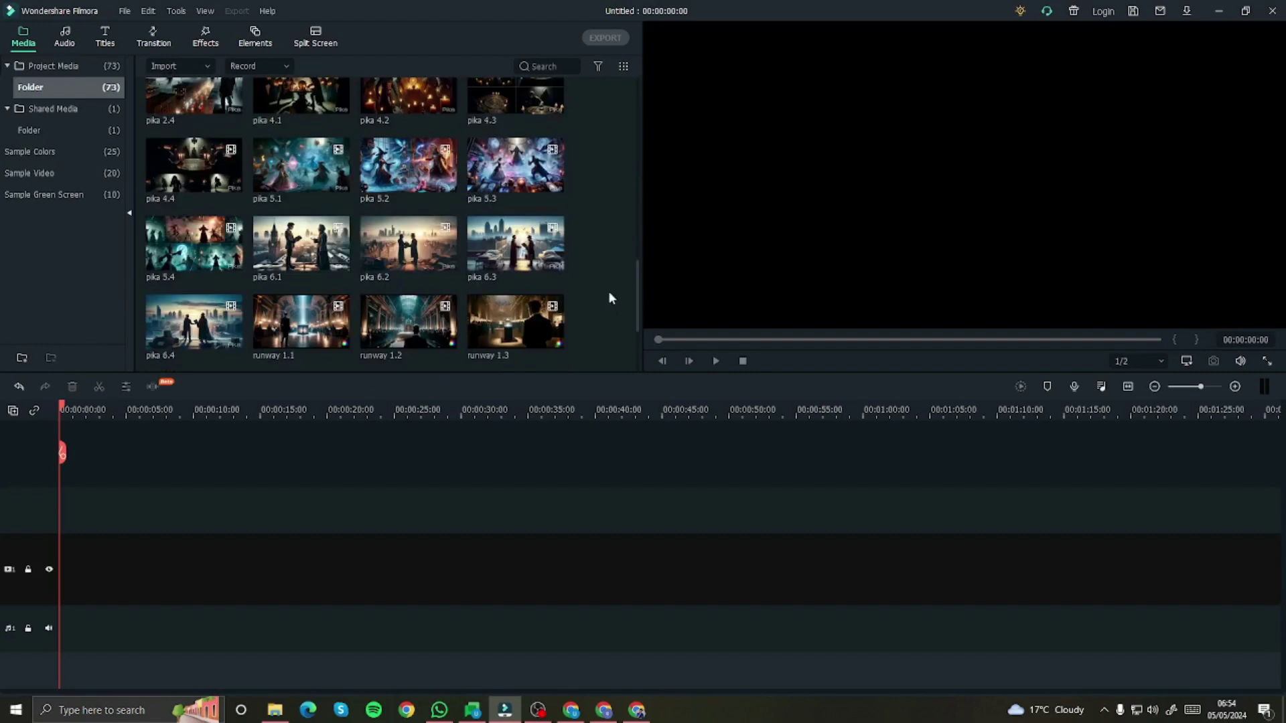
{"action": "left_click_drag", "start_coordinate": [300, 318], "coordinate": [4, 592]}
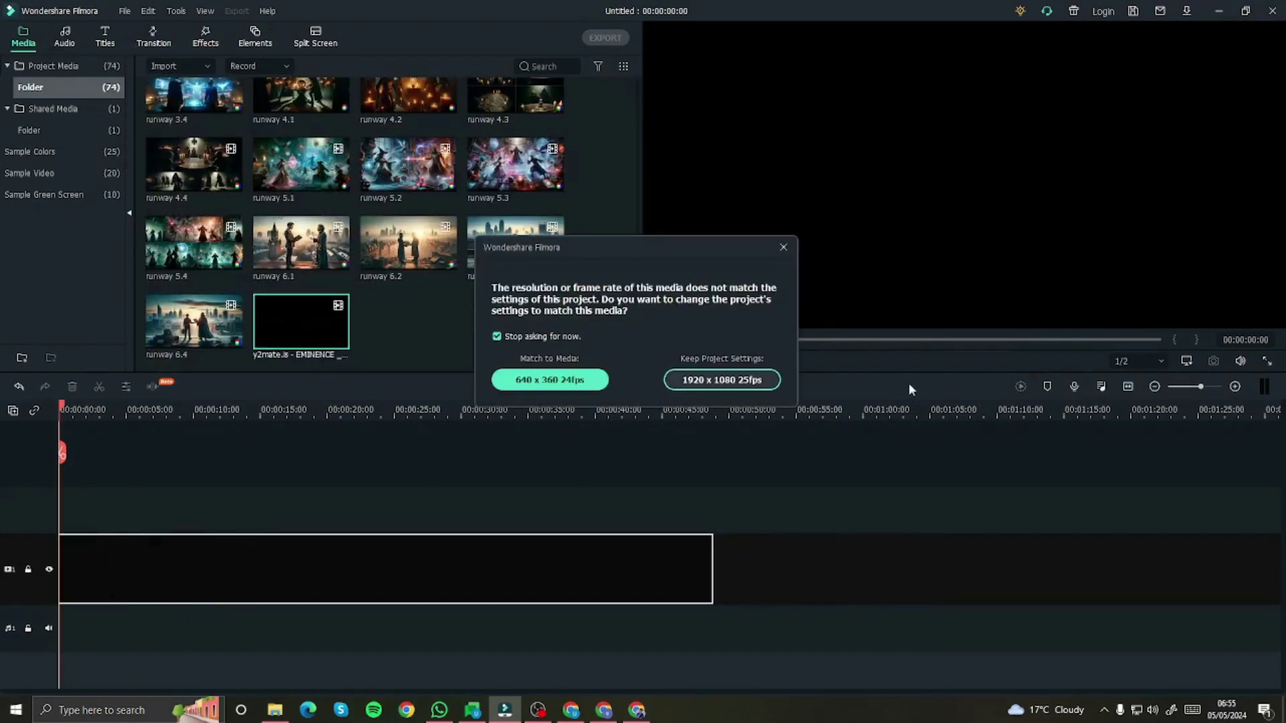
{"action": "left_click", "coordinate": [741, 383]}
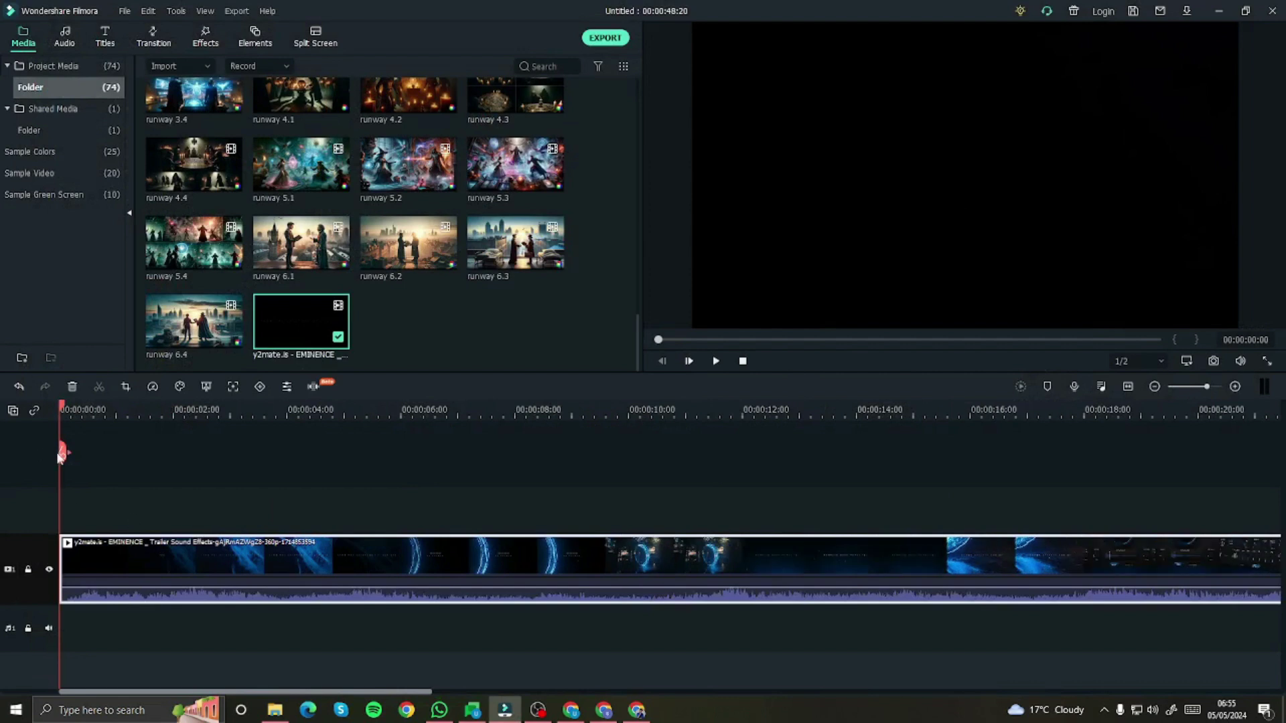
Preview the trailer clip, rewind to the start, then play 'AI FILM Whispers in the Wind.mp4' in VLC
{"action": "key", "text": "space"}
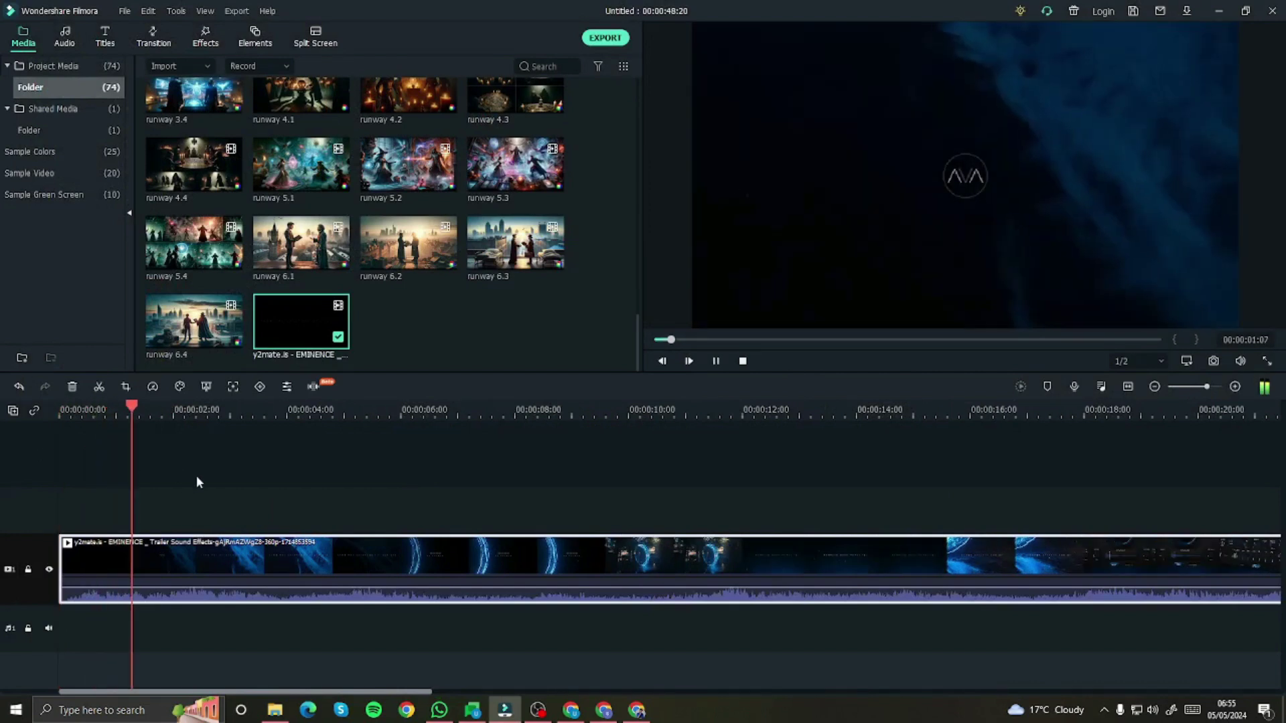
{"action": "key", "text": "space"}
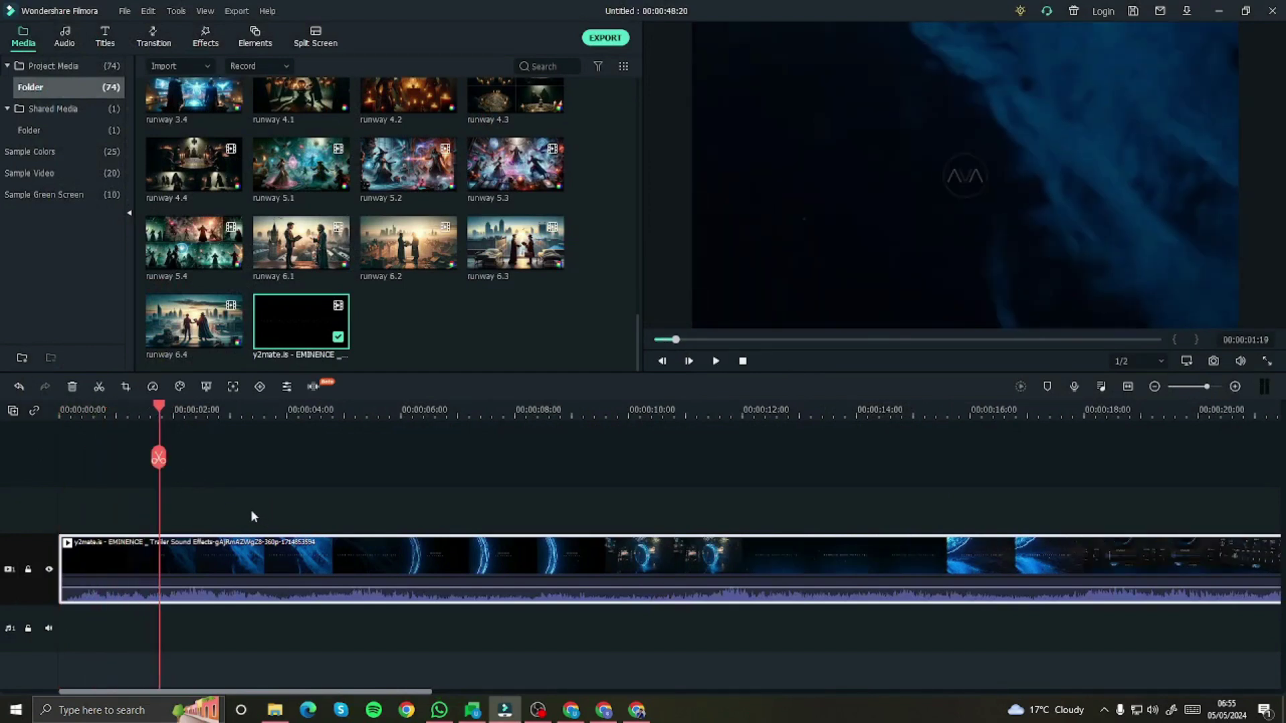
{"action": "left_click_drag", "start_coordinate": [158, 459], "coordinate": [27, 475]}
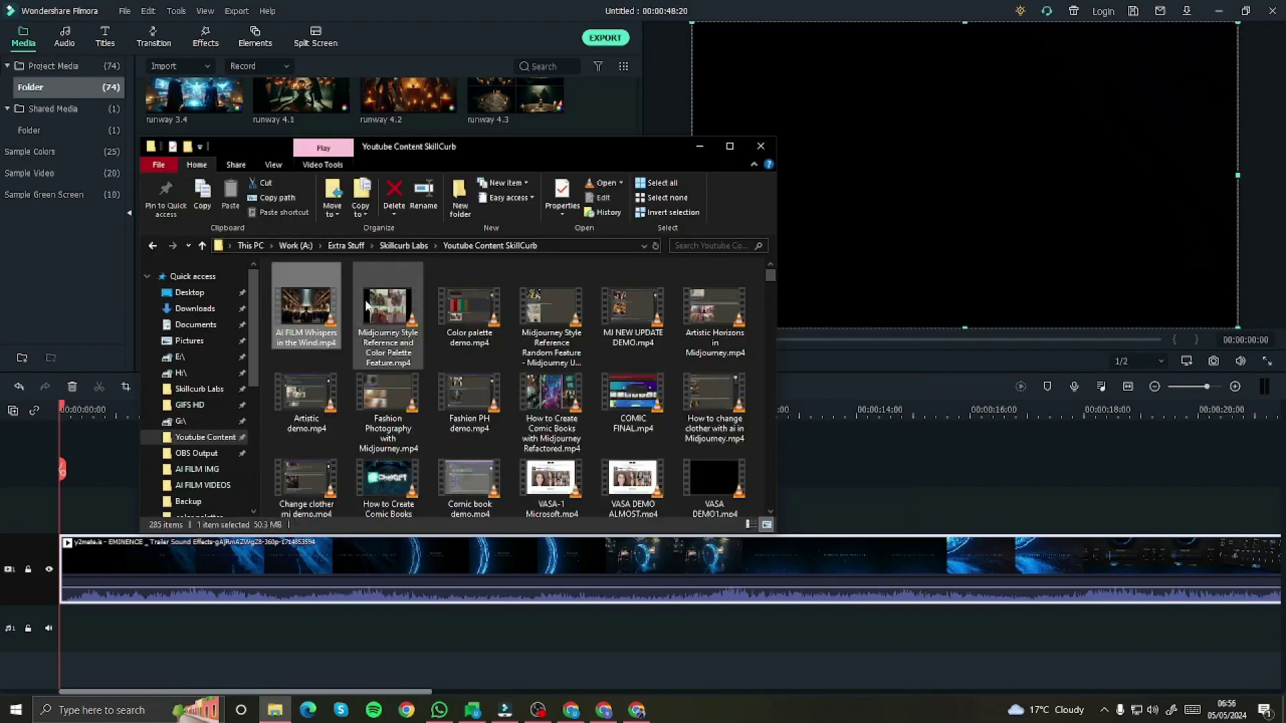
{"action": "double_click", "coordinate": [364, 304]}
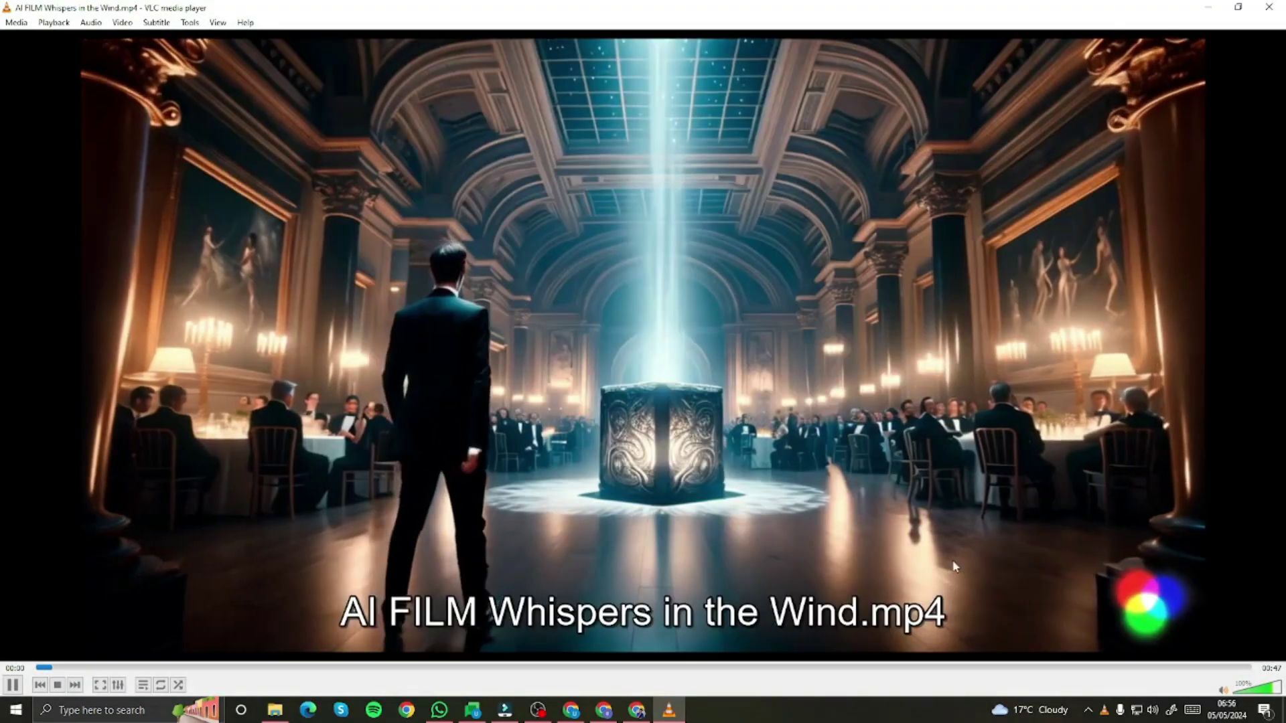
{"action": "key", "text": "space"}
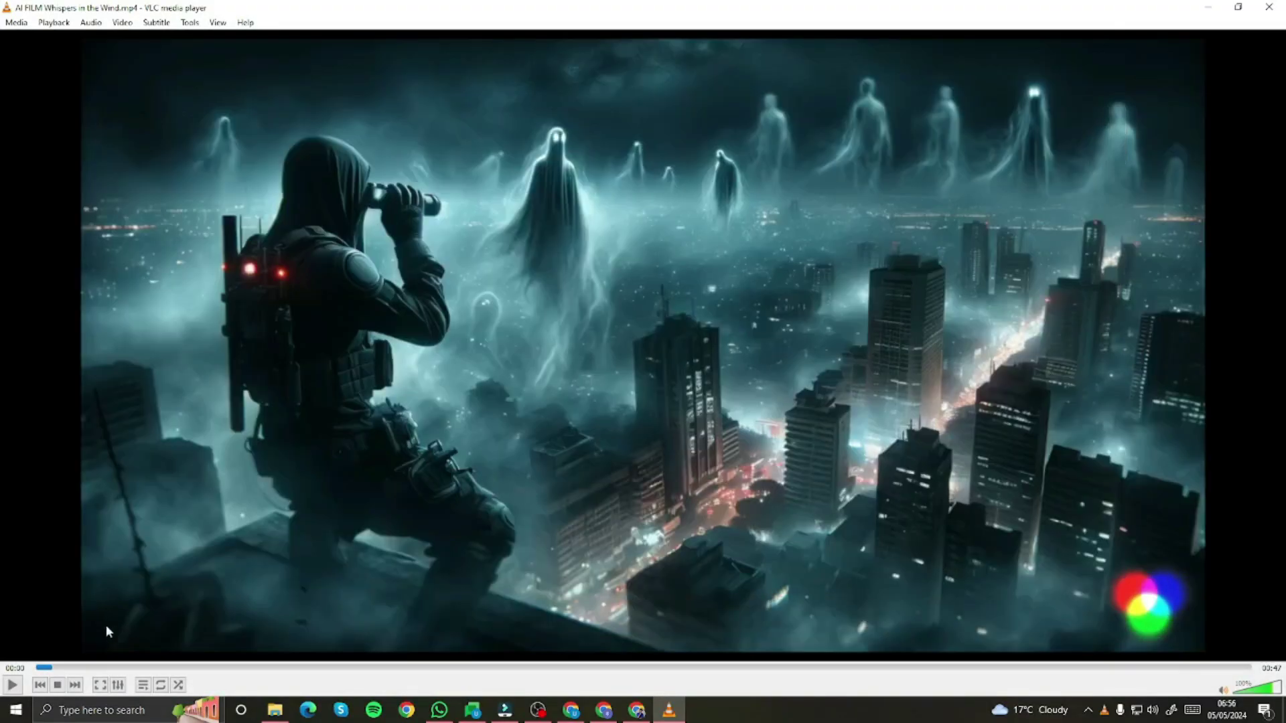